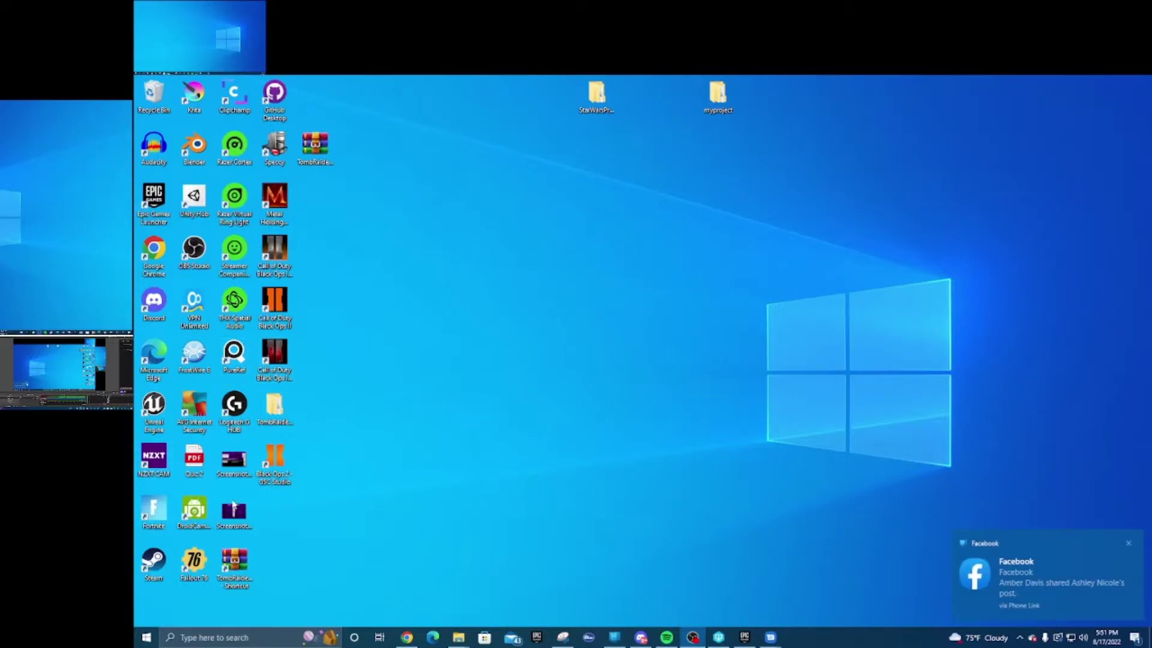
Close the Facebook toast notification in the desktop's bottom-right corner.
left_click(1129, 545)
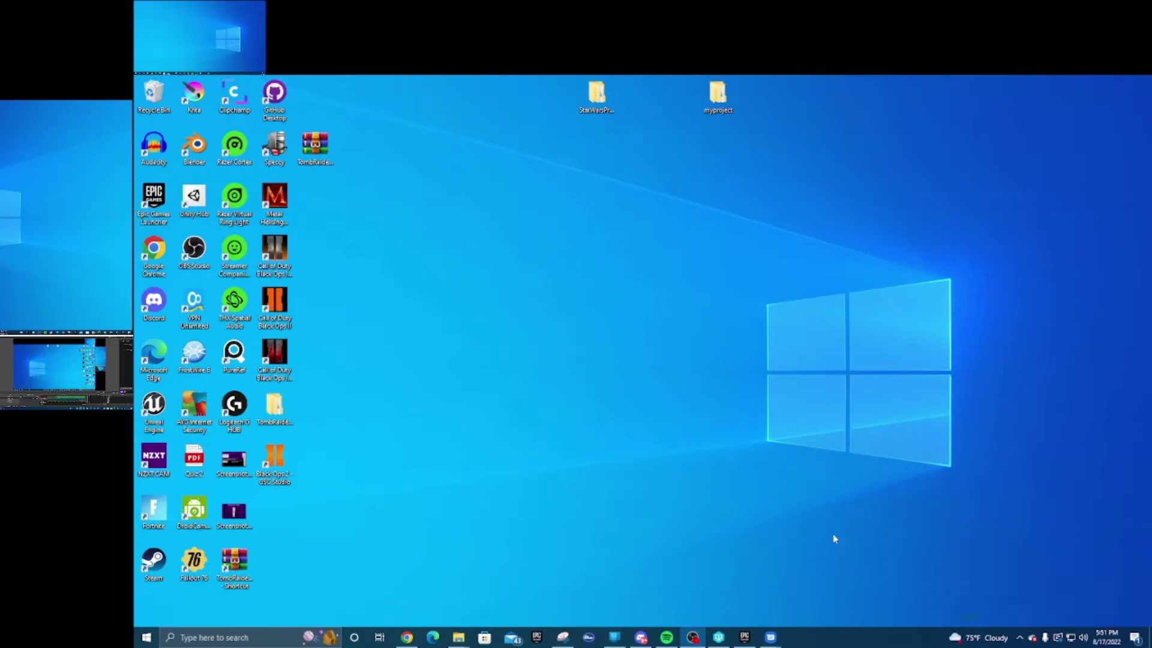
Launch Unreal Engine 4.27.2 from the Epic Games Launcher's Library.
left_click(537, 637)
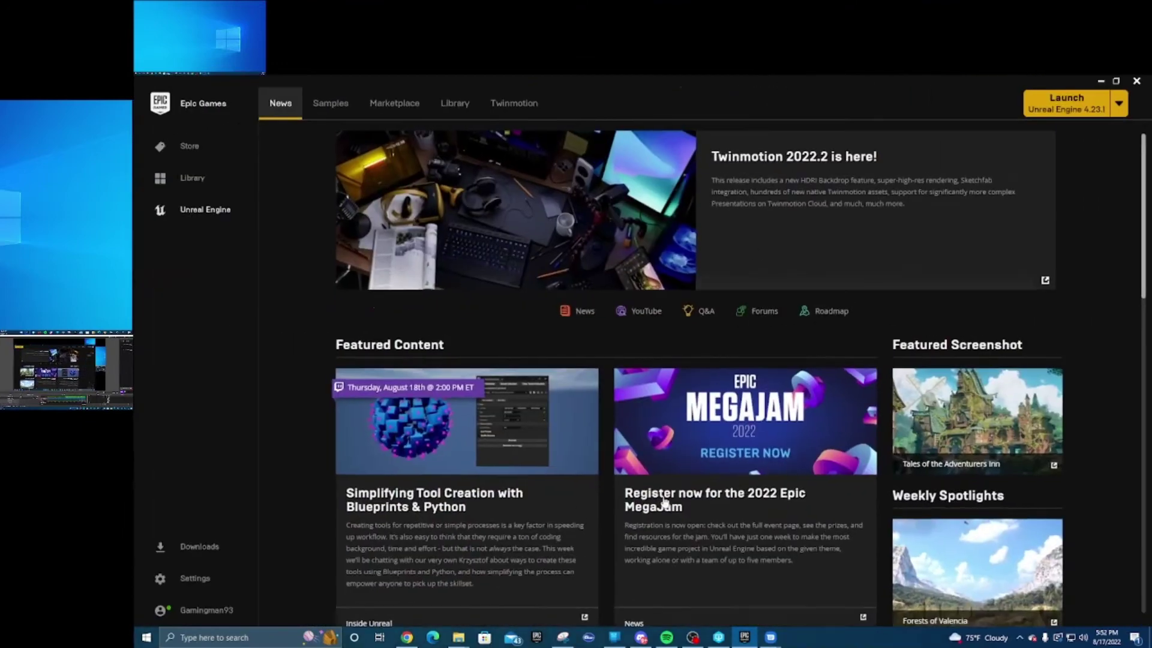
left_click(454, 105)
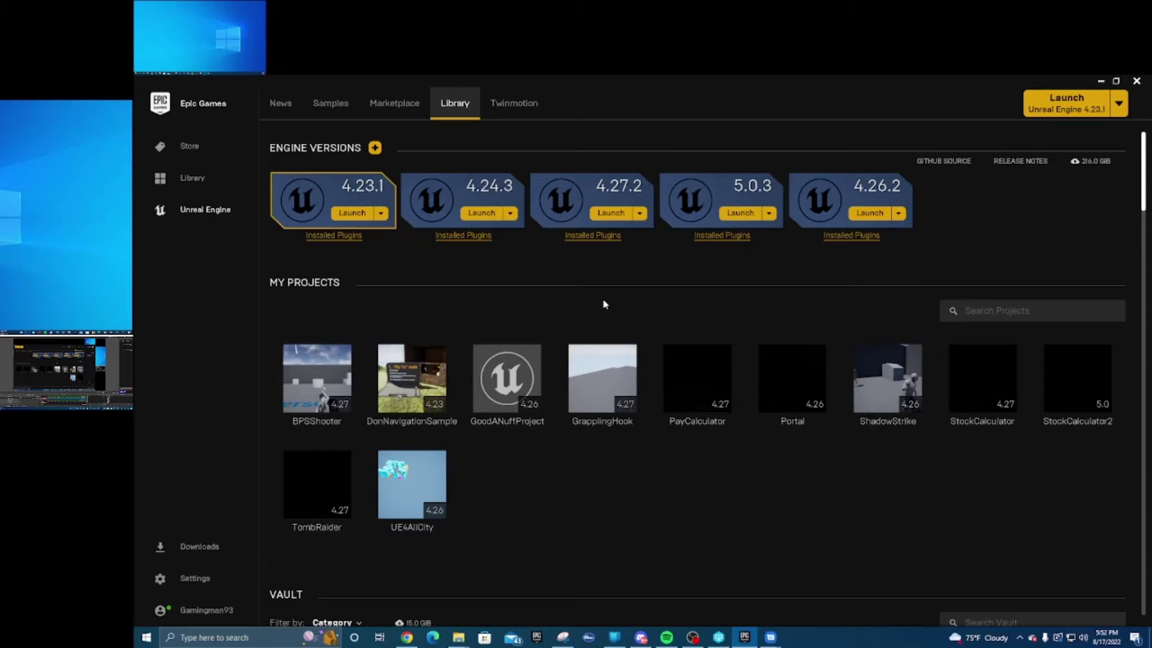
left_click(611, 213)
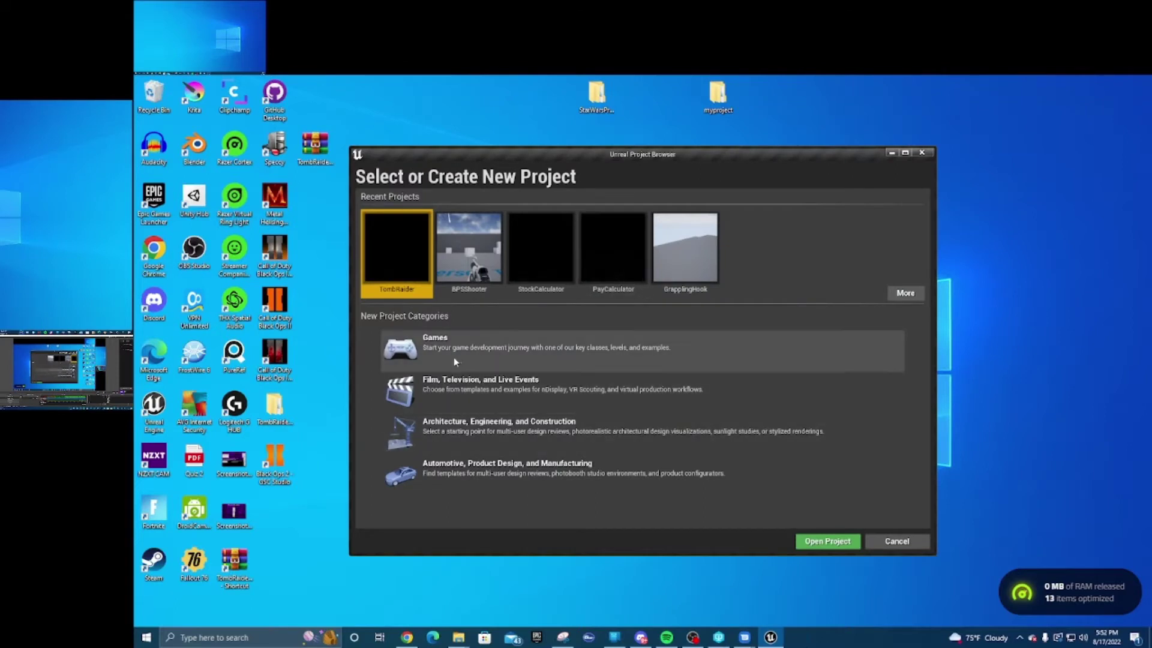
Create a Games-category Third Person project named MyProject.
left_click(454, 355)
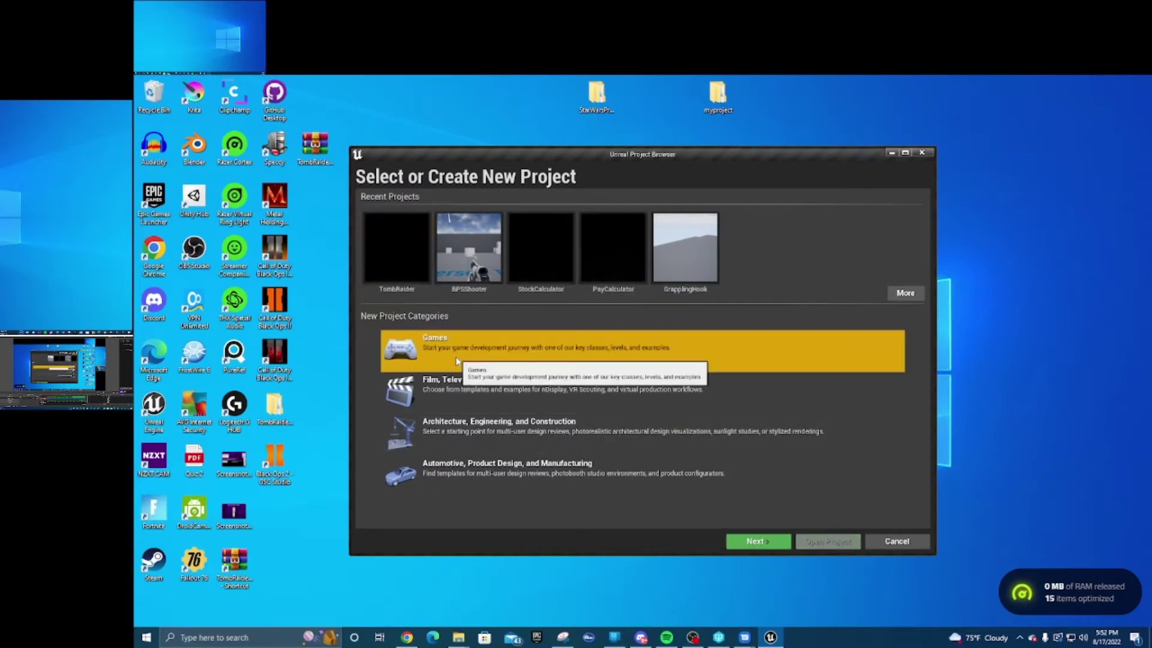
left_click(754, 542)
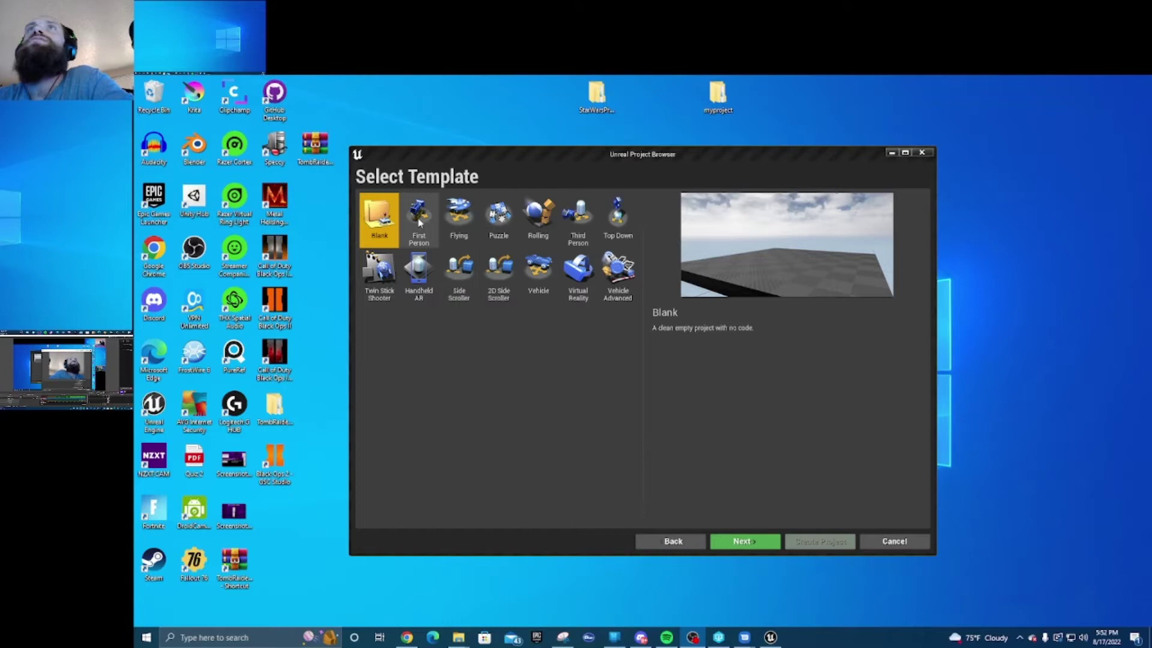
left_click(577, 219)
left_click(744, 541)
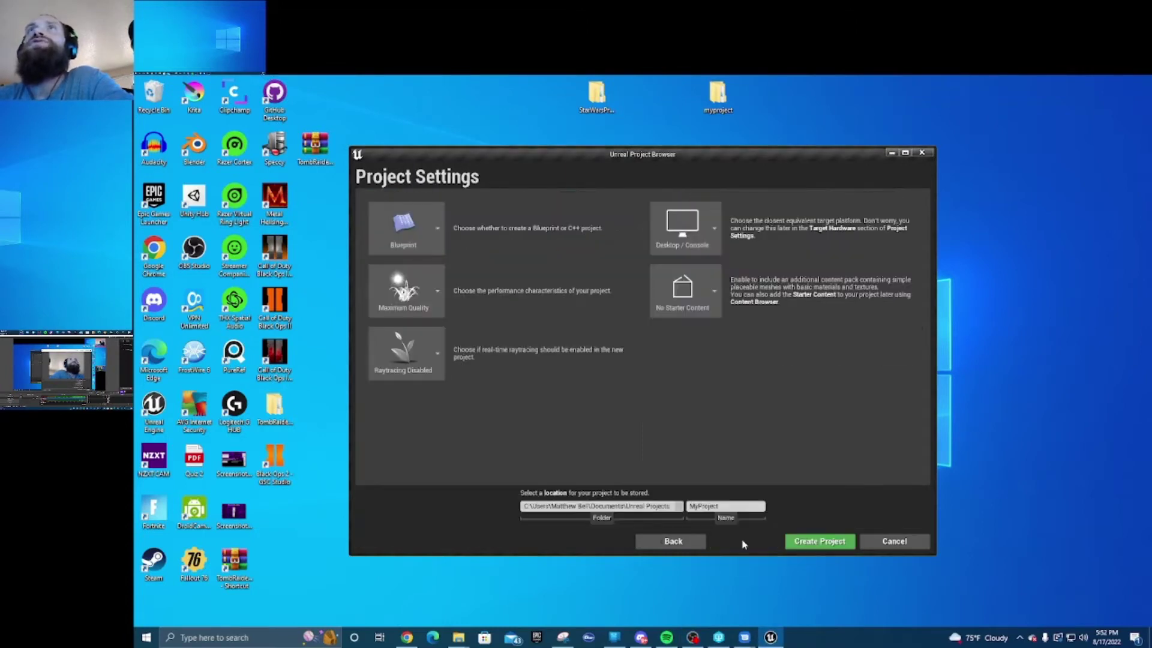
left_click(789, 542)
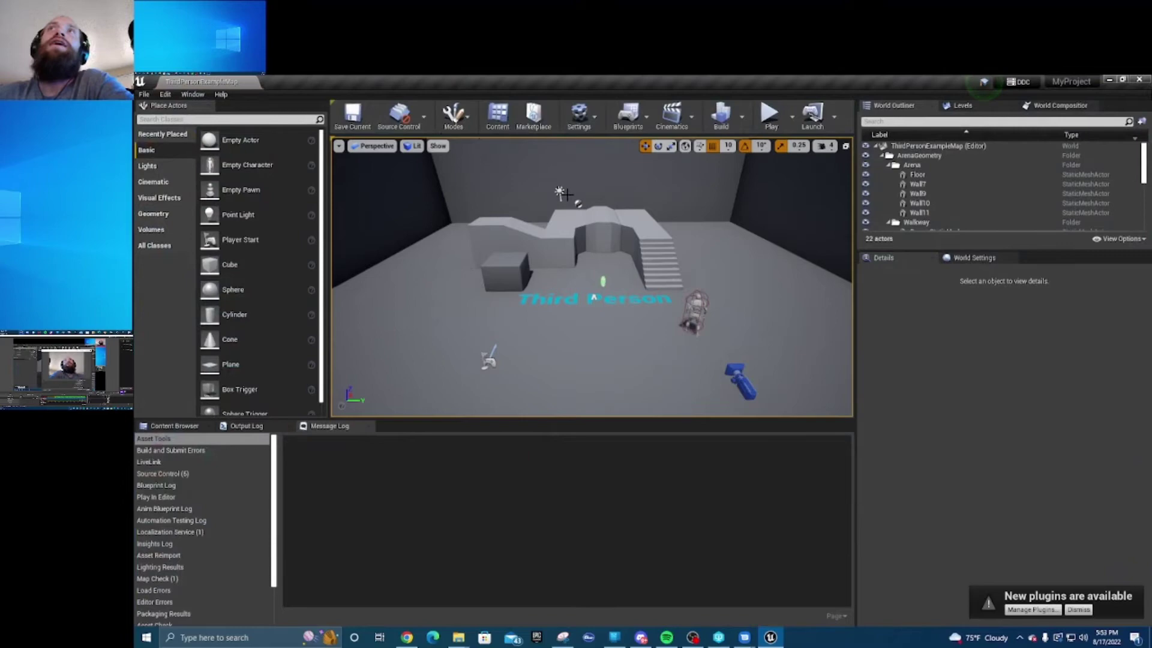
left_click_drag(600, 282, 600, 282)
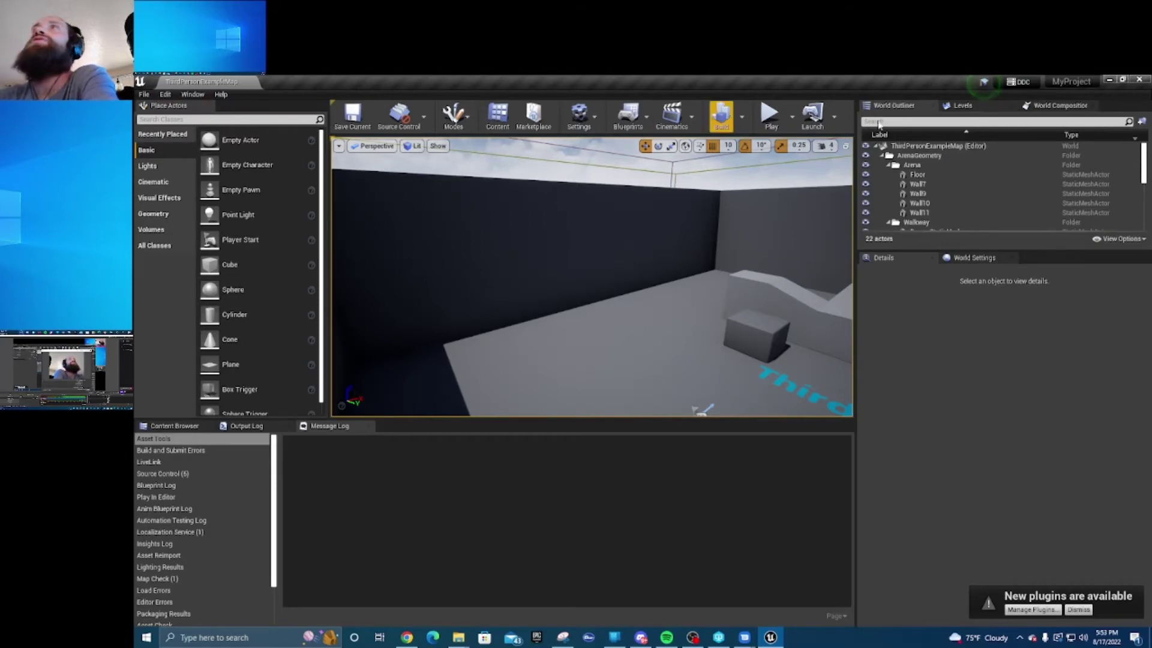
Take the Plugins Explorer window up to Local Disk (C:), then bring back the Epic Games Launcher.
left_click(458, 637)
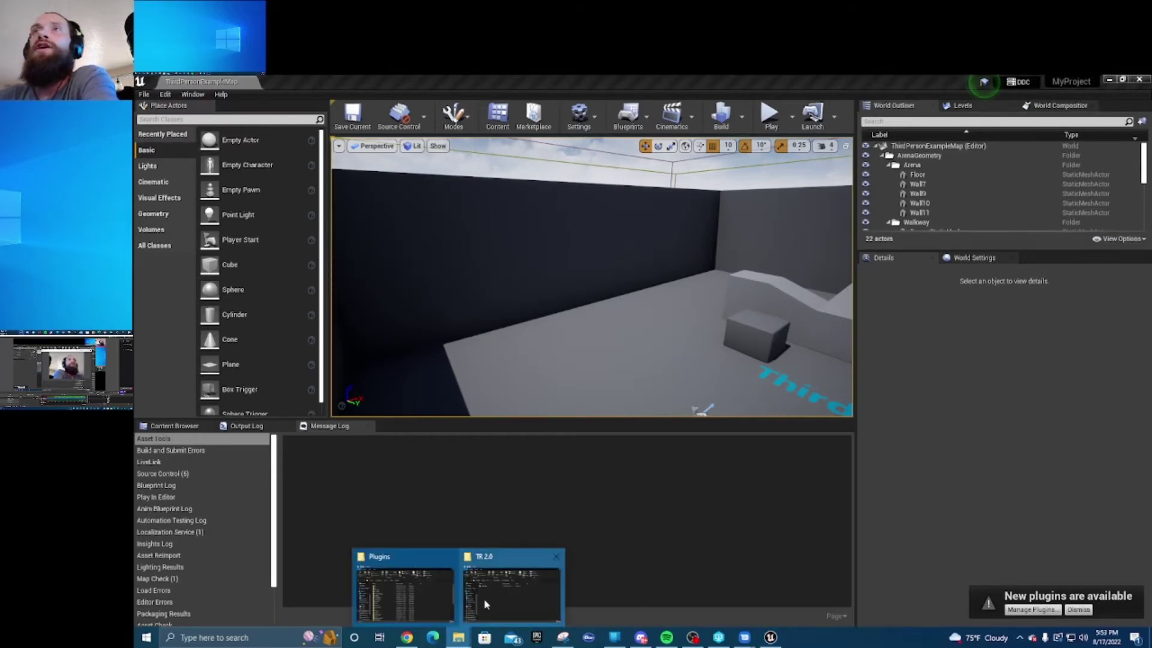
left_click(384, 602)
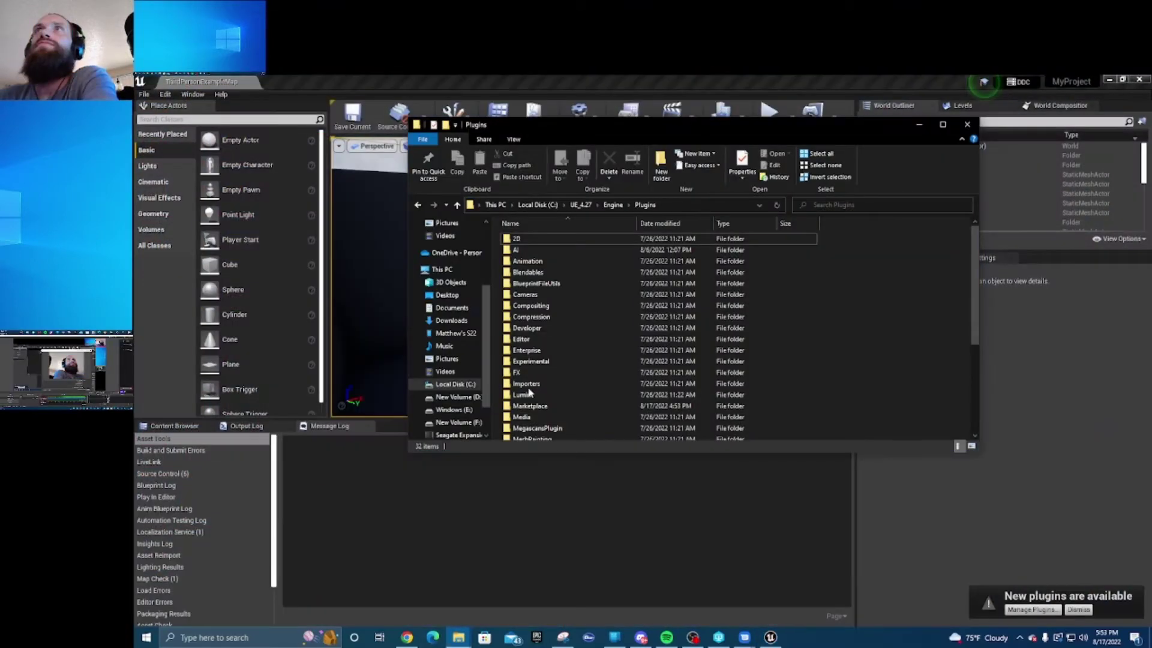
left_click(540, 204)
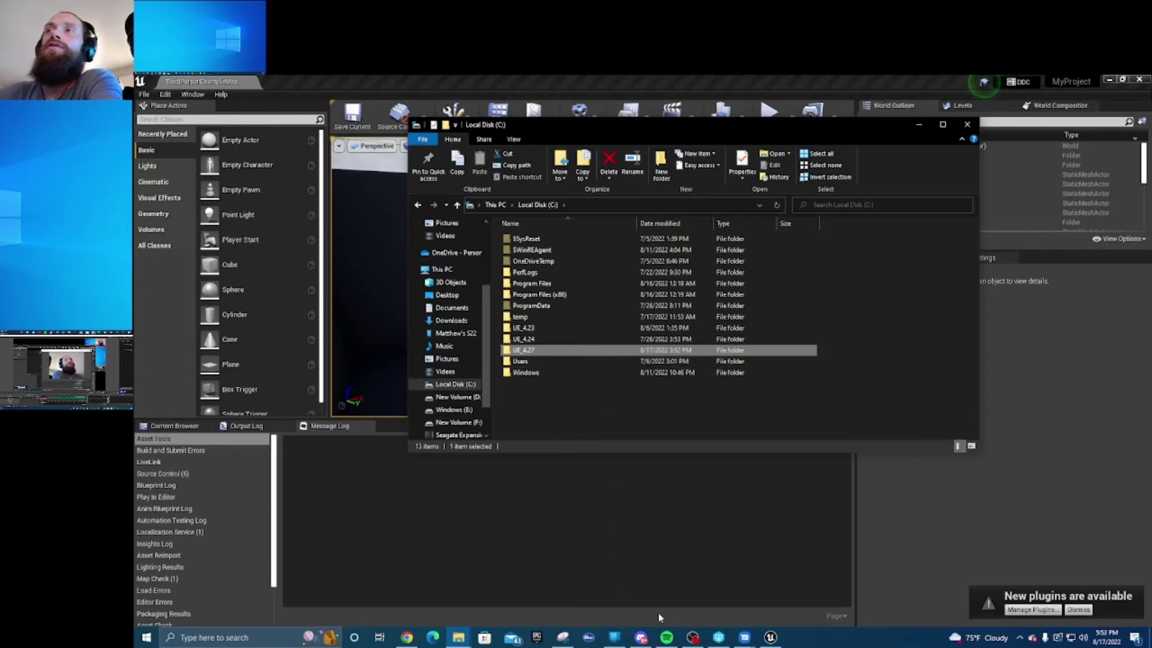
left_click(563, 637)
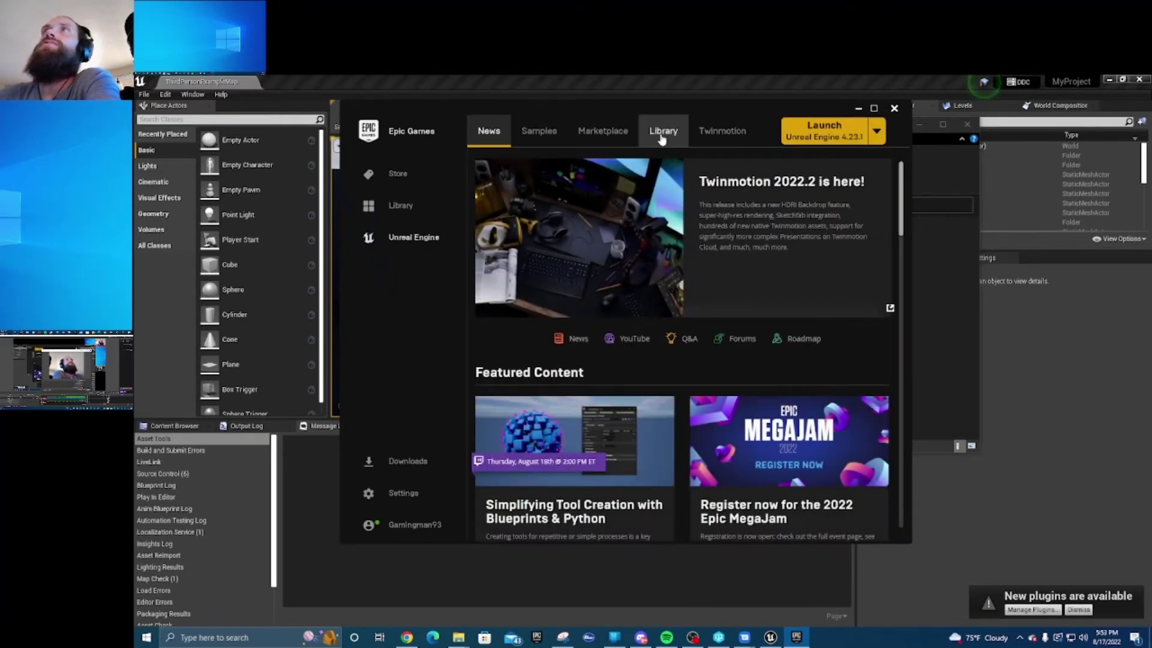
Filter the Library's Vault down to the Electronic Nodes plugin.
left_click(662, 132)
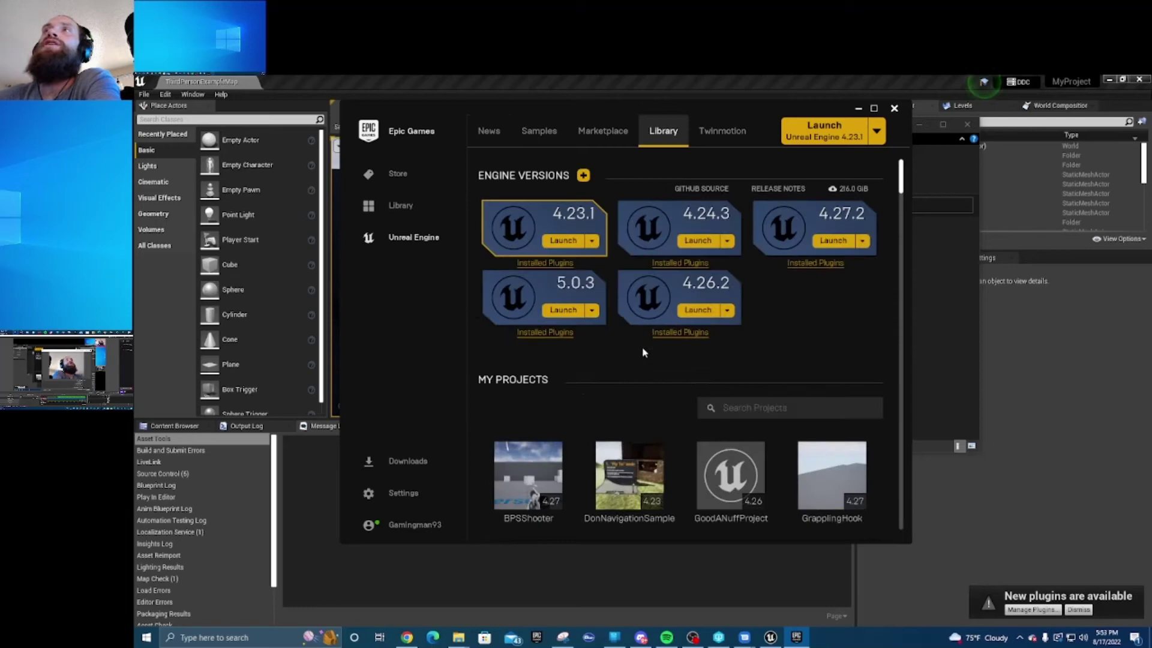
scroll(642, 346, "down", 5)
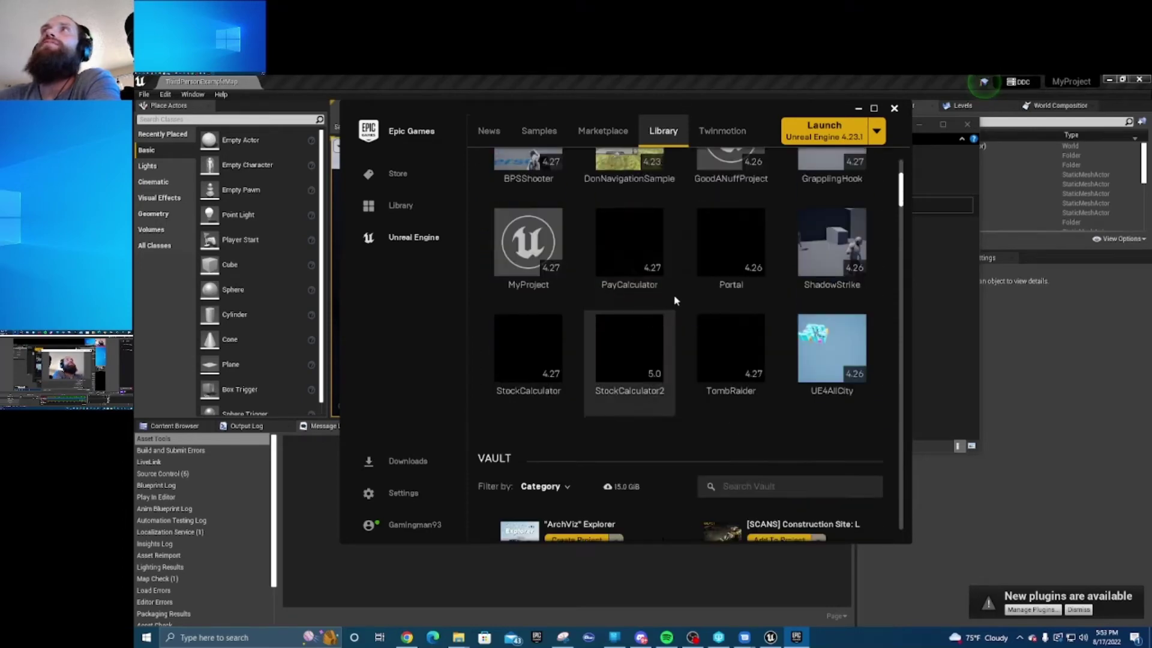
scroll(678, 303, "up", 2)
scroll(687, 336, "down", 5)
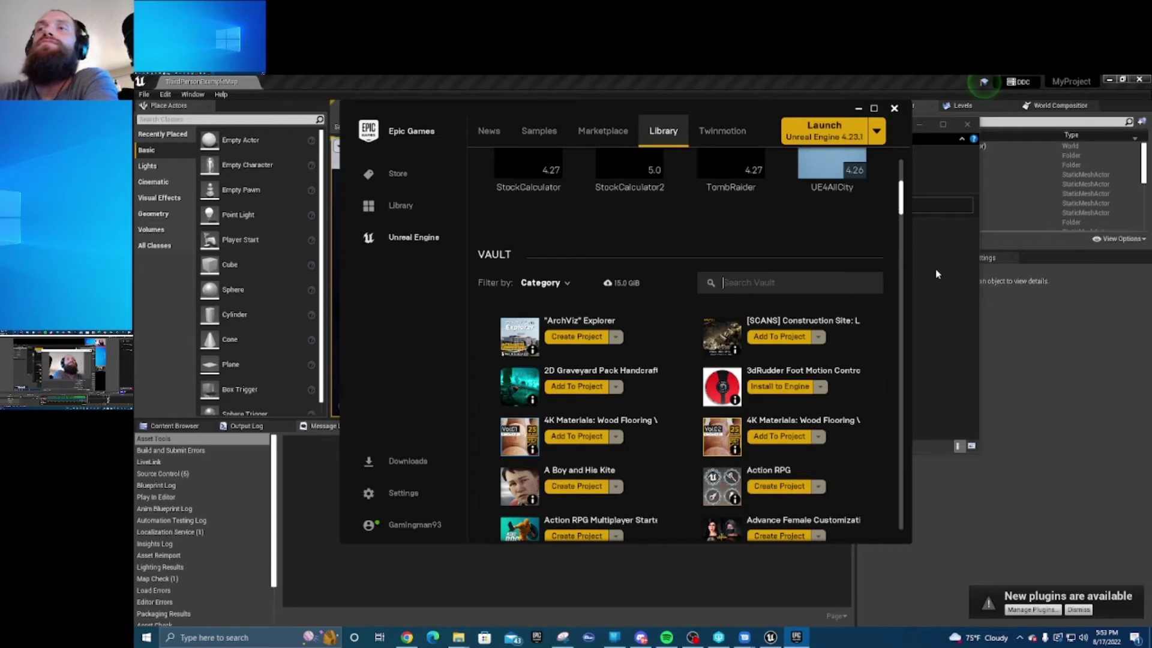
type("a")
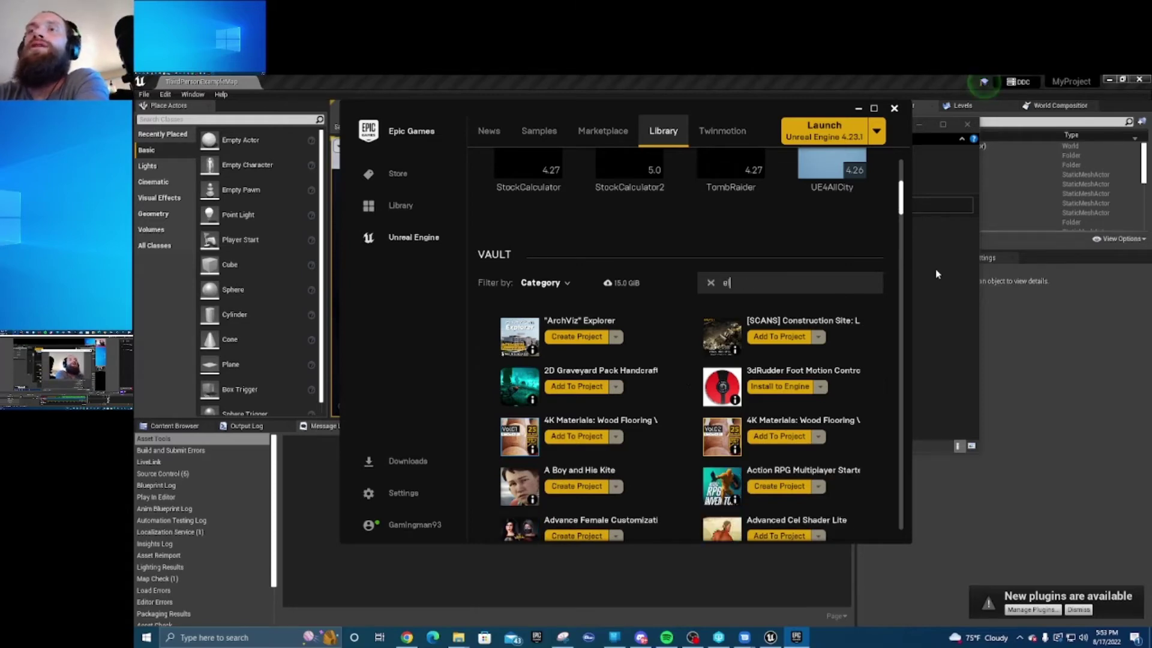
type("lect")
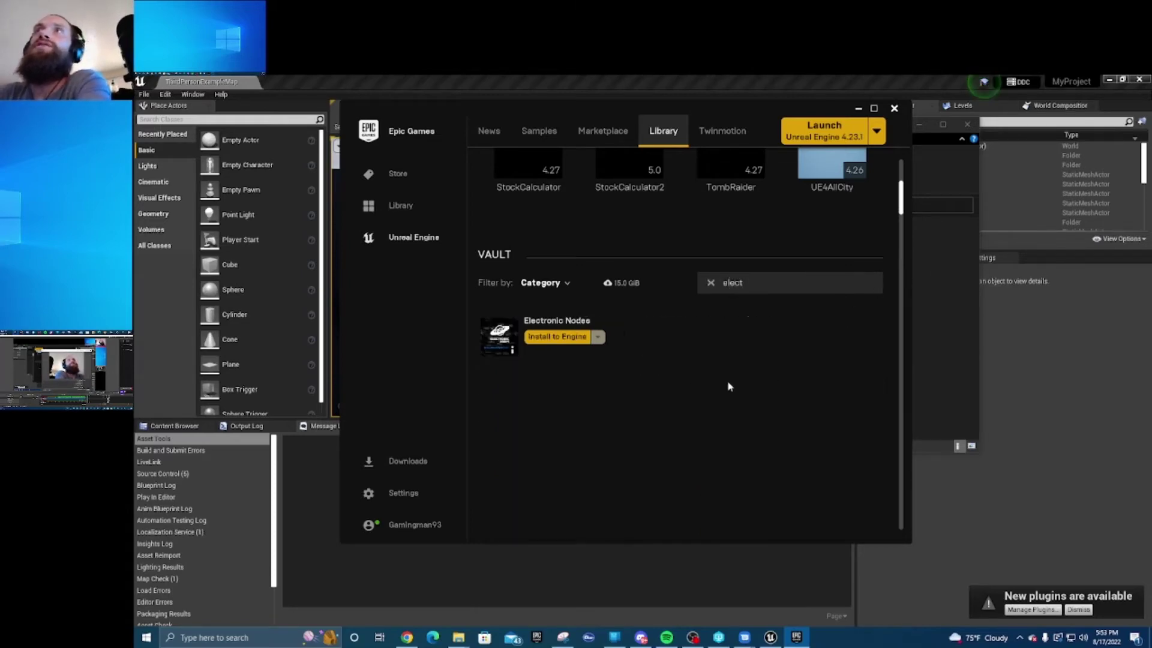
Check Electronic Nodes' Install to Engine versions, finding only 5.0, and cancel.
left_click(559, 340)
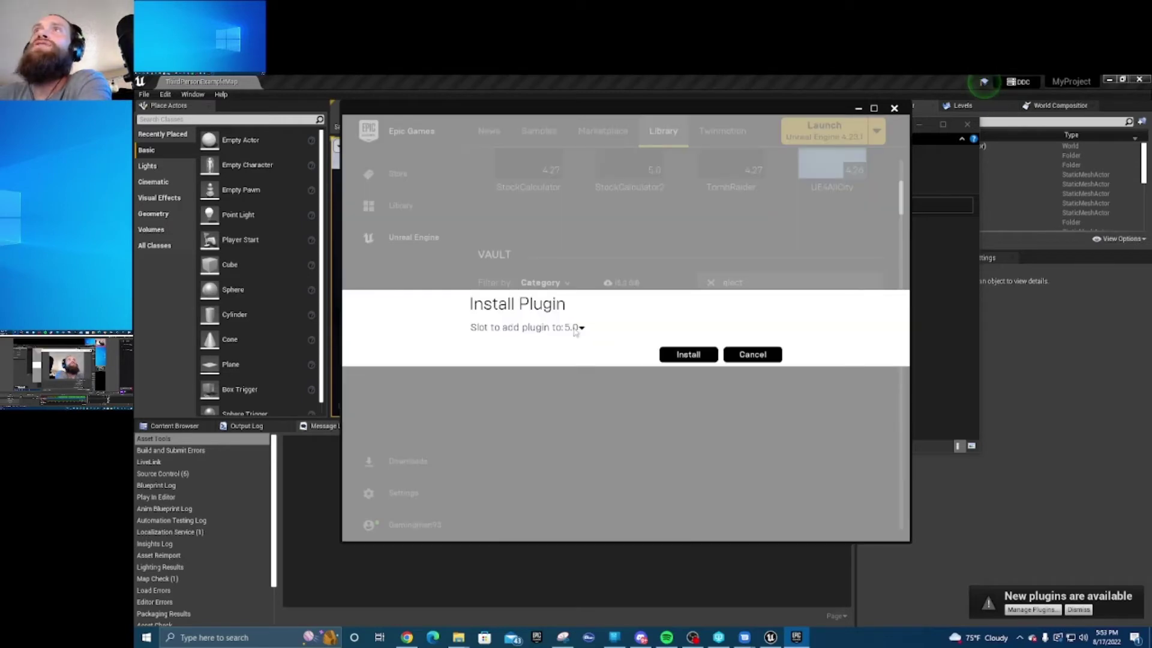
left_click(575, 328)
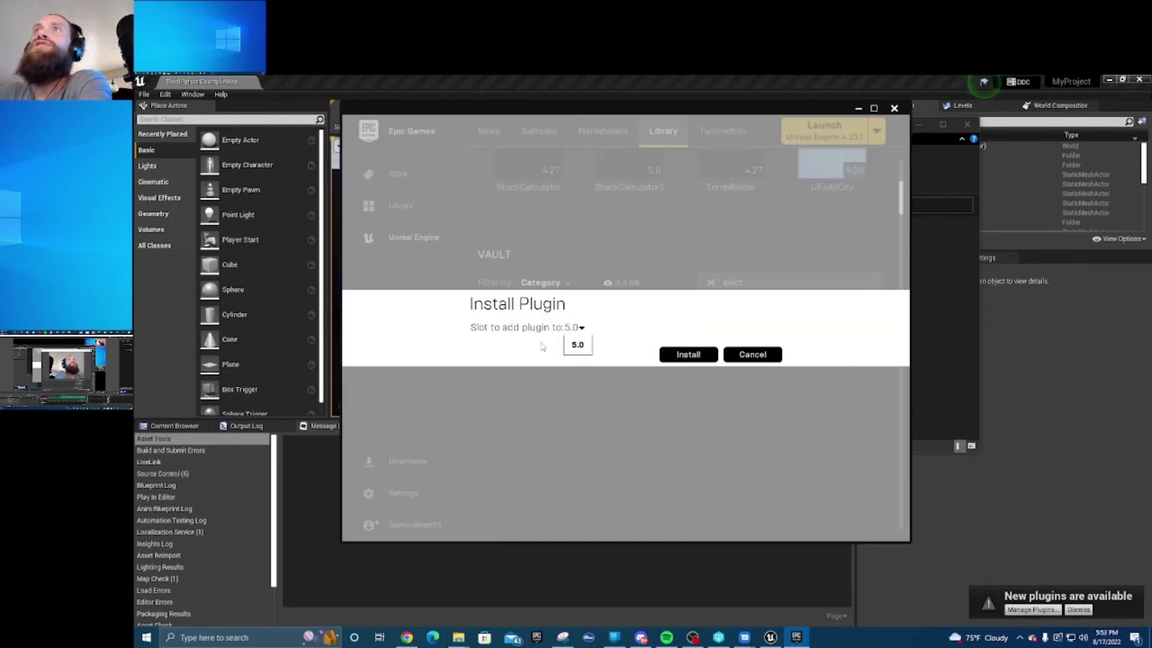
left_click(773, 354)
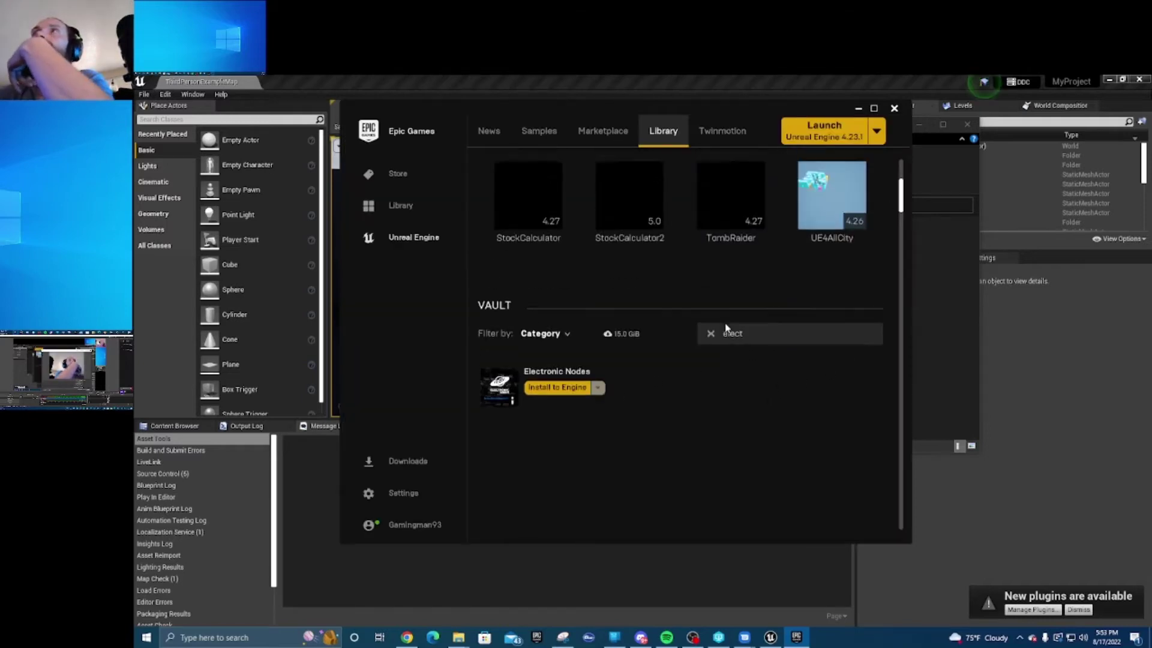
Browse to UE_4.27\Engine\Plugins, looking inside the Editor subfolder before returning.
left_click(858, 109)
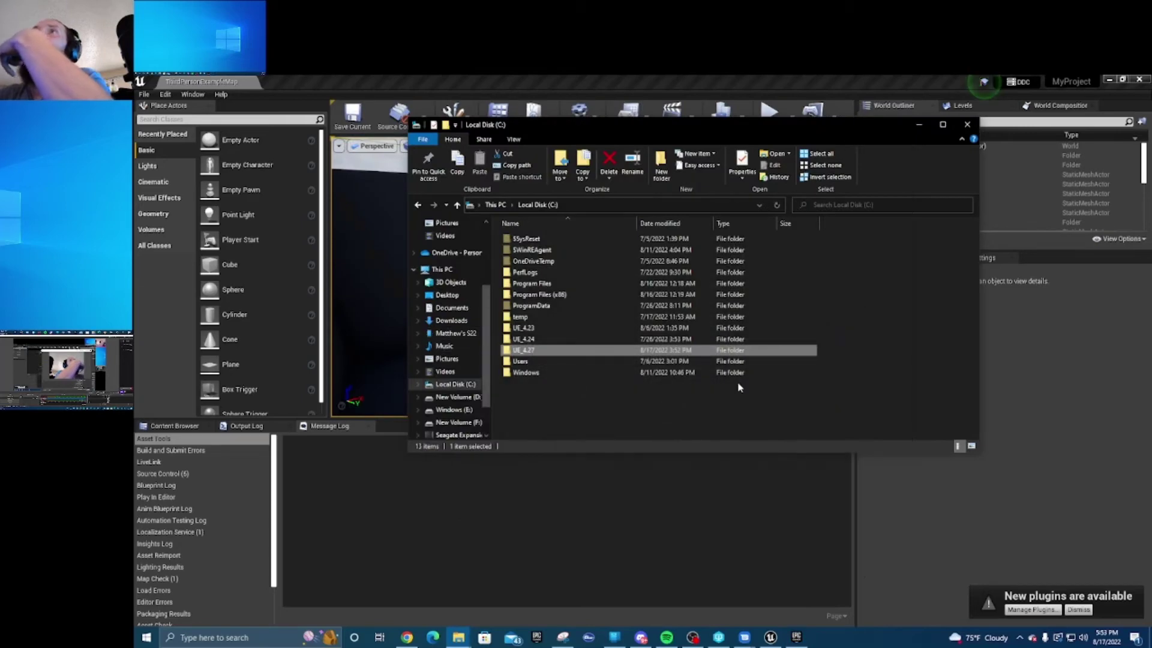
double_click(535, 352)
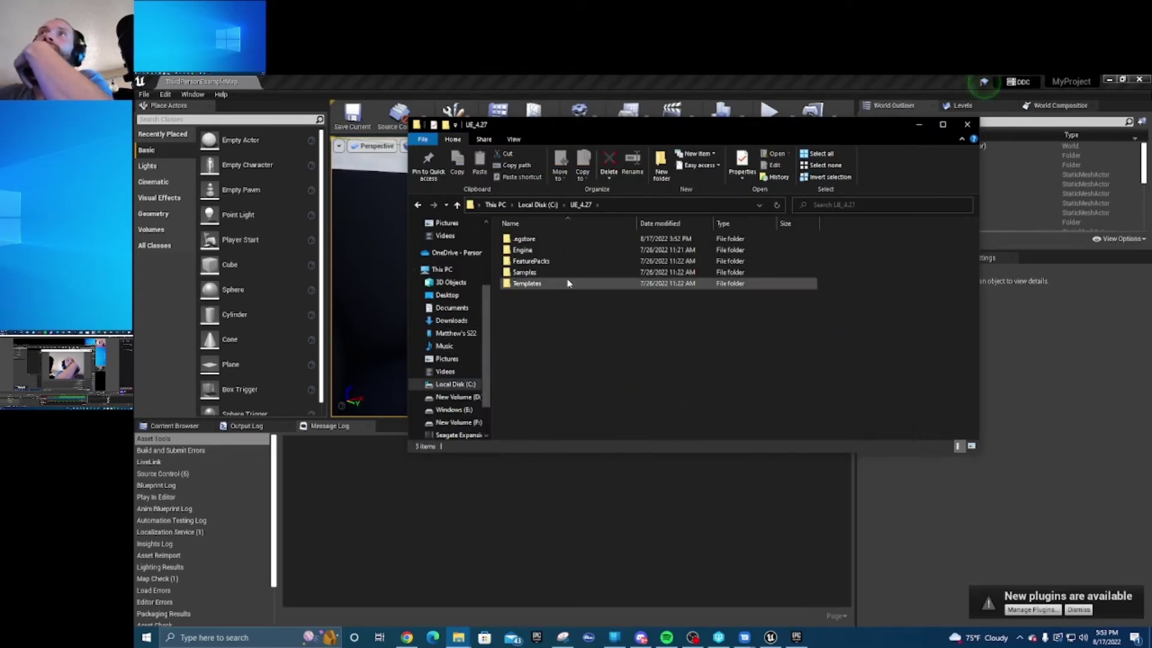
left_click(546, 252)
double_click(547, 252)
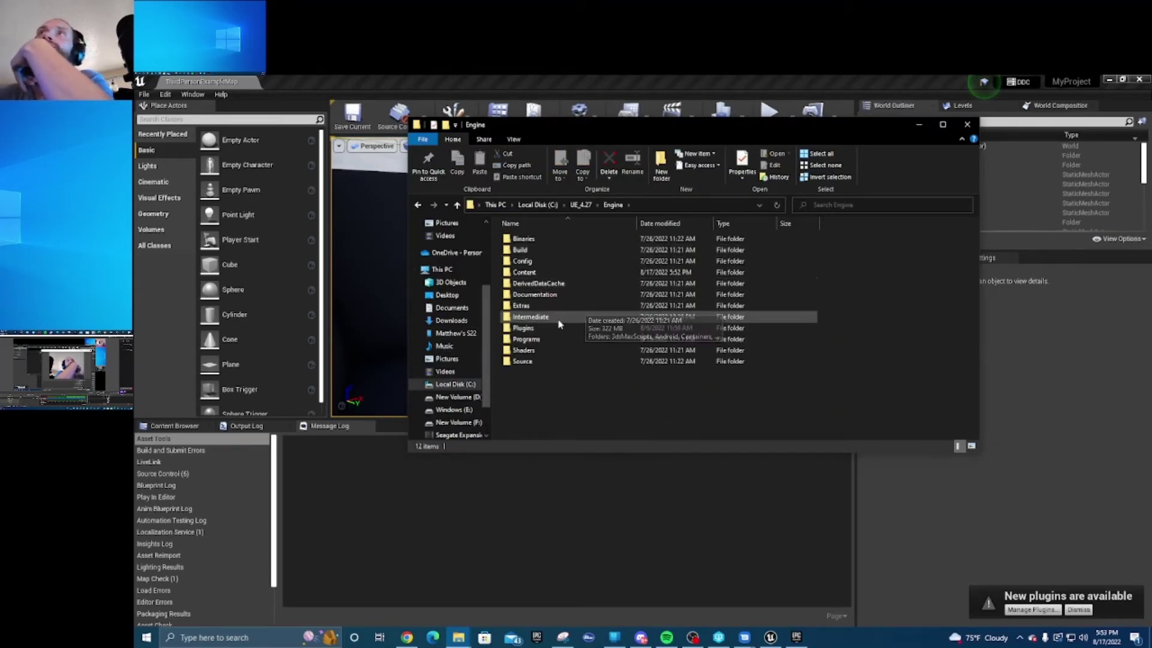
double_click(546, 329)
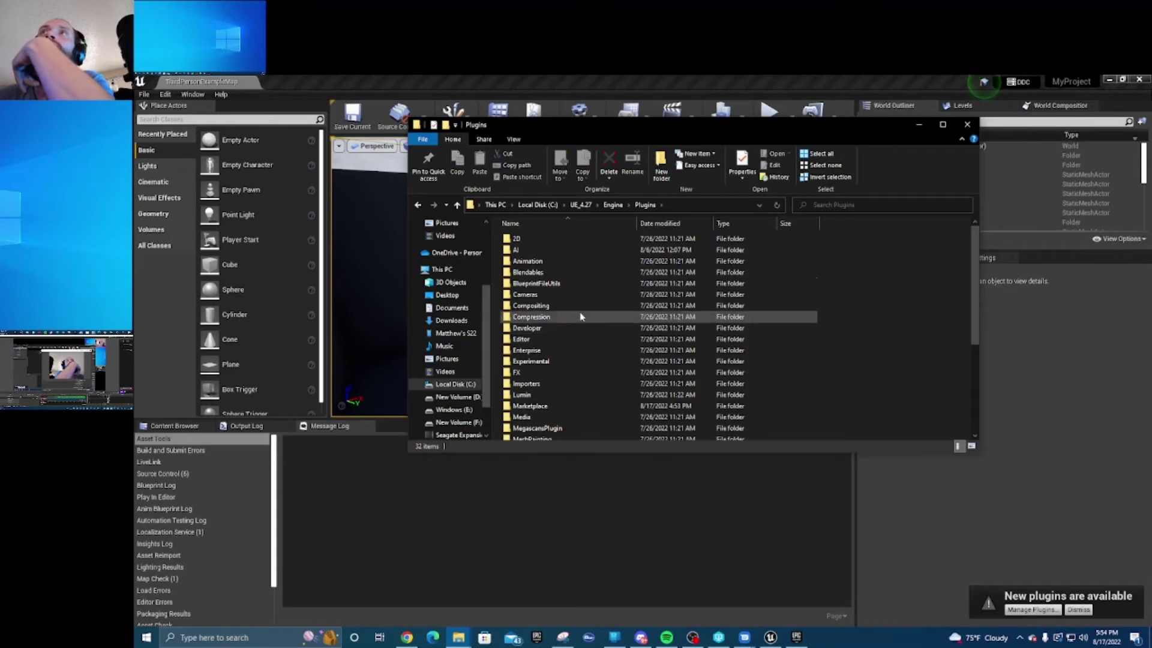
double_click(547, 339)
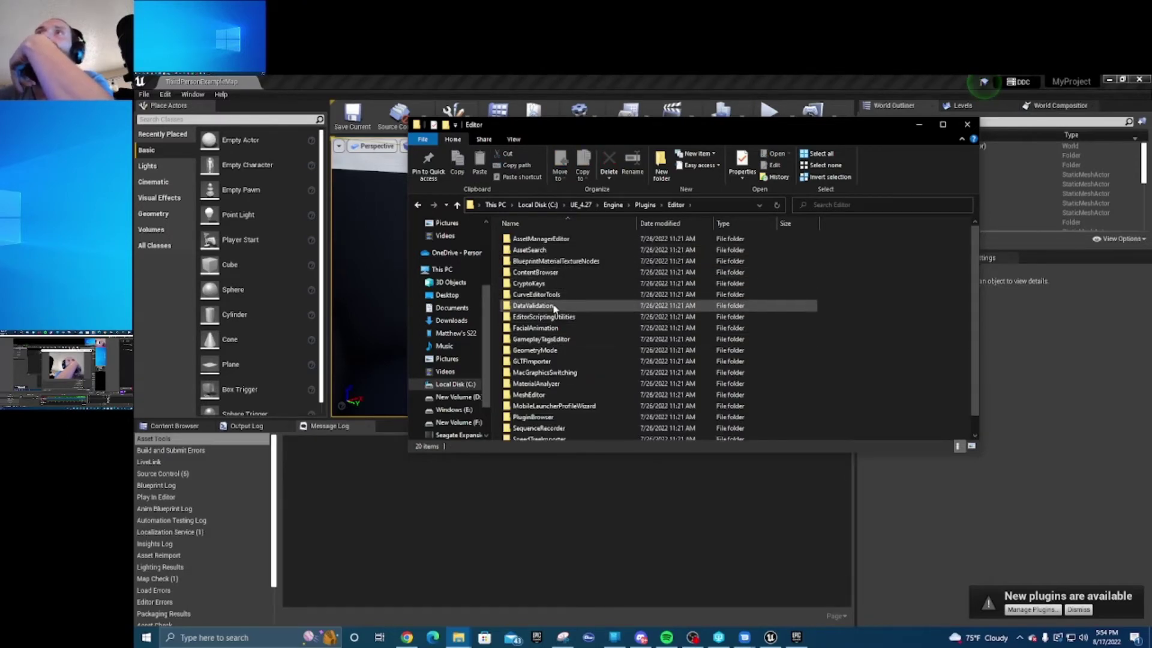
scroll(558, 323, "down", 1)
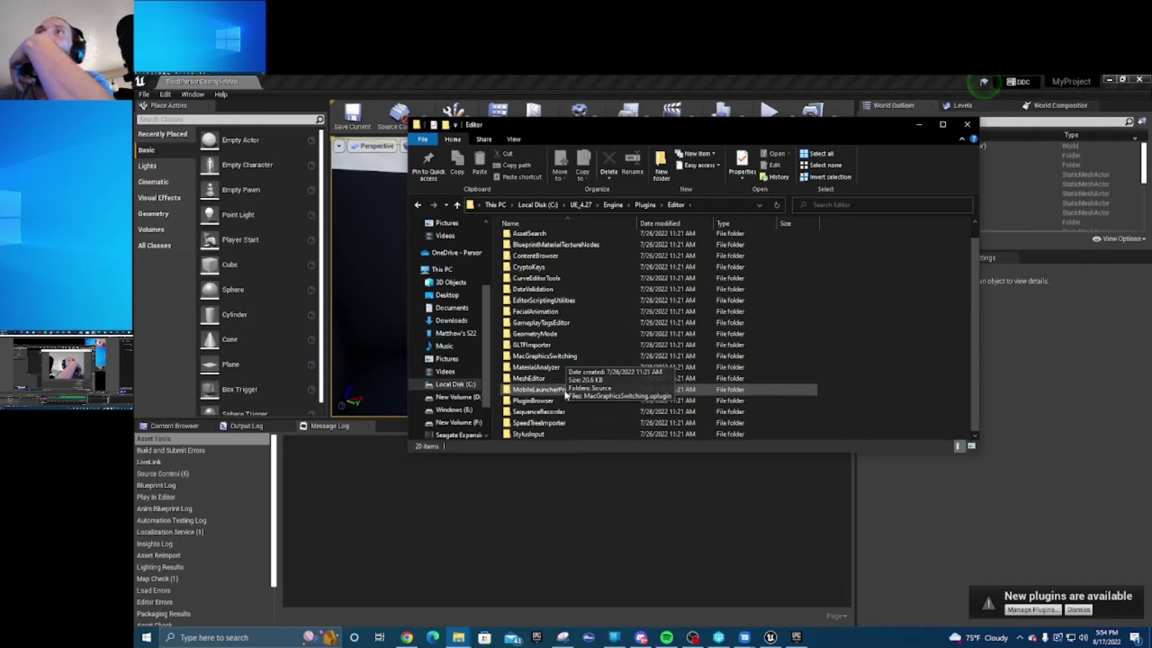
scroll(573, 347, "up", 1)
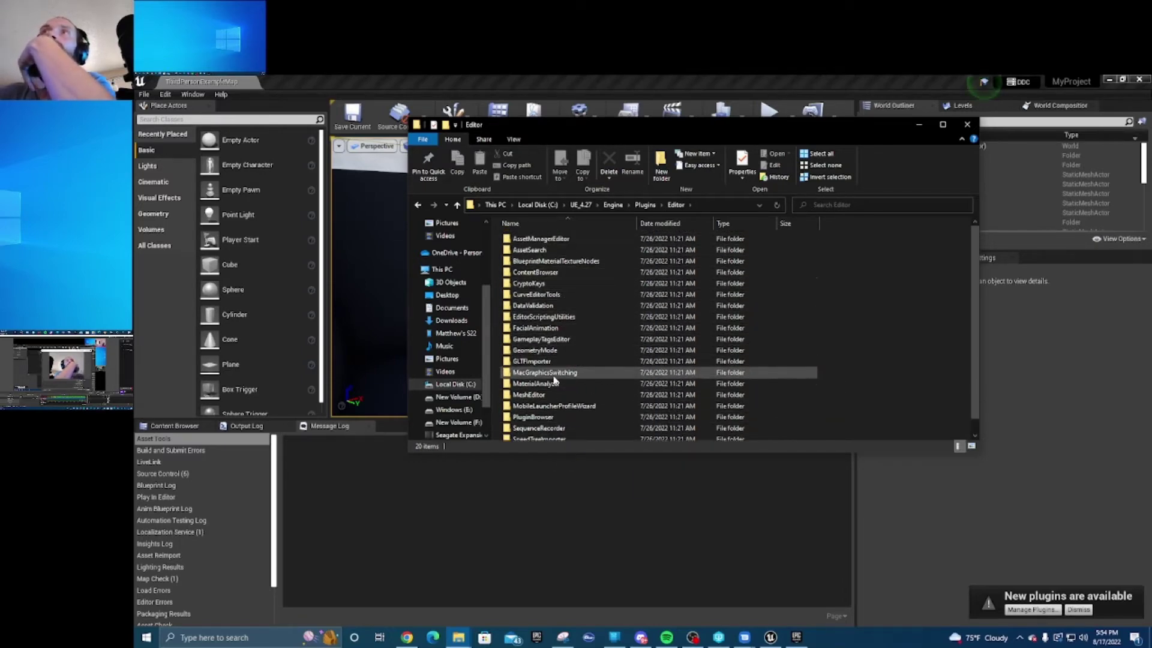
key("BackSpace")
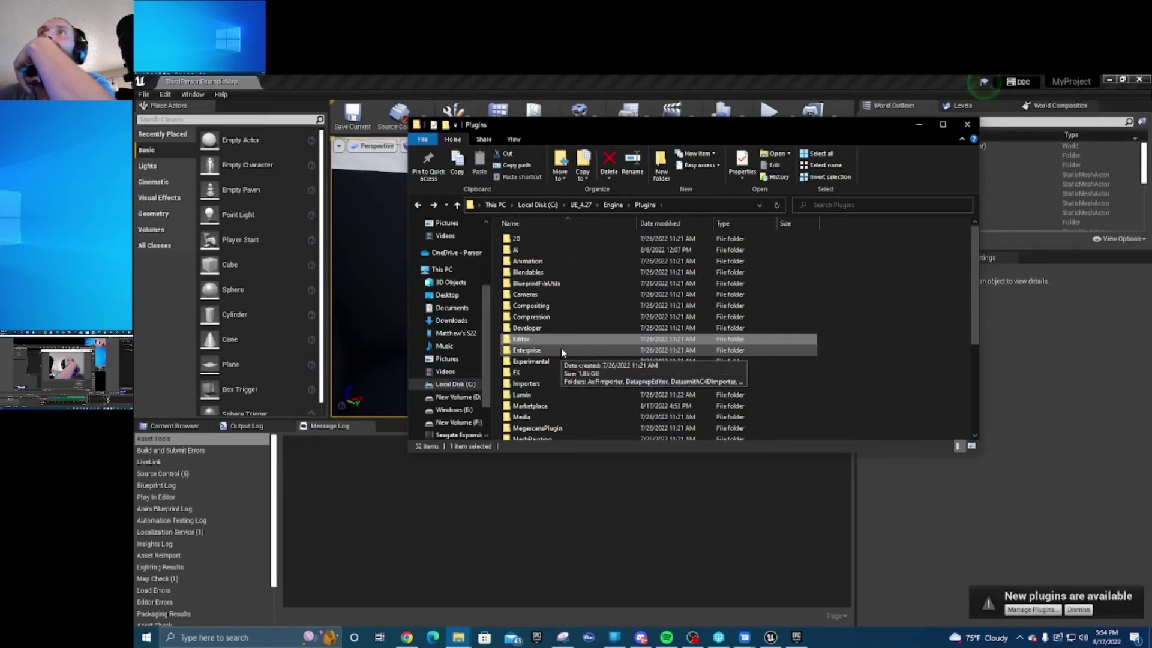
Search the Plugins folder for 'elec' and open the ElectronicNodes result.
left_click(936, 205)
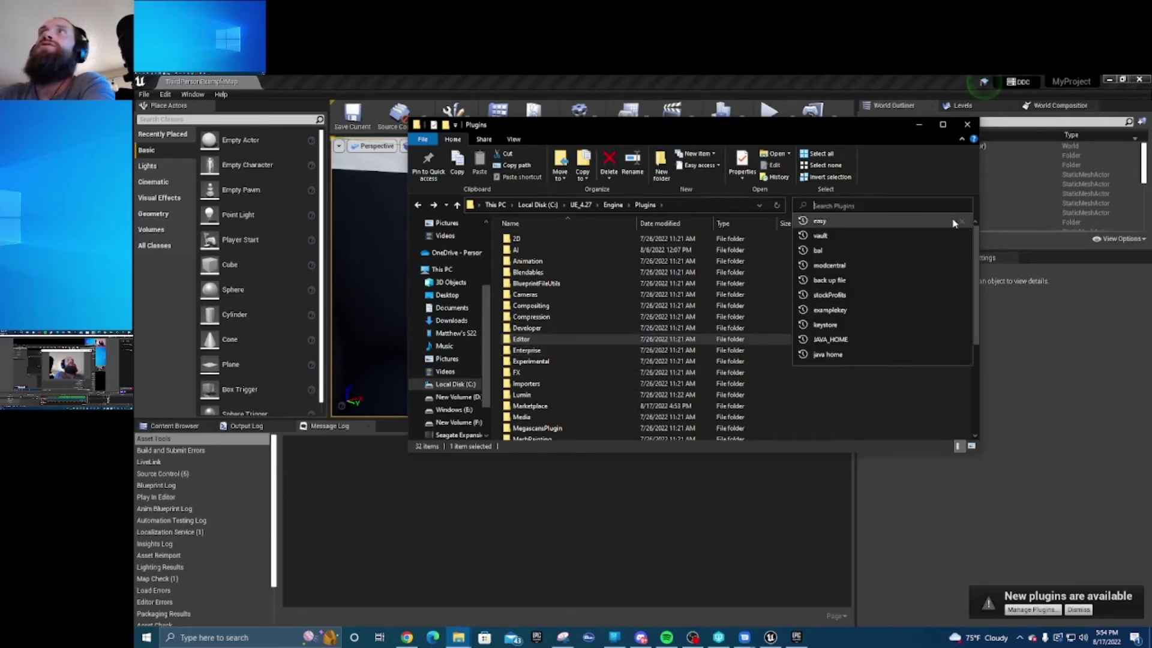
type("ele")
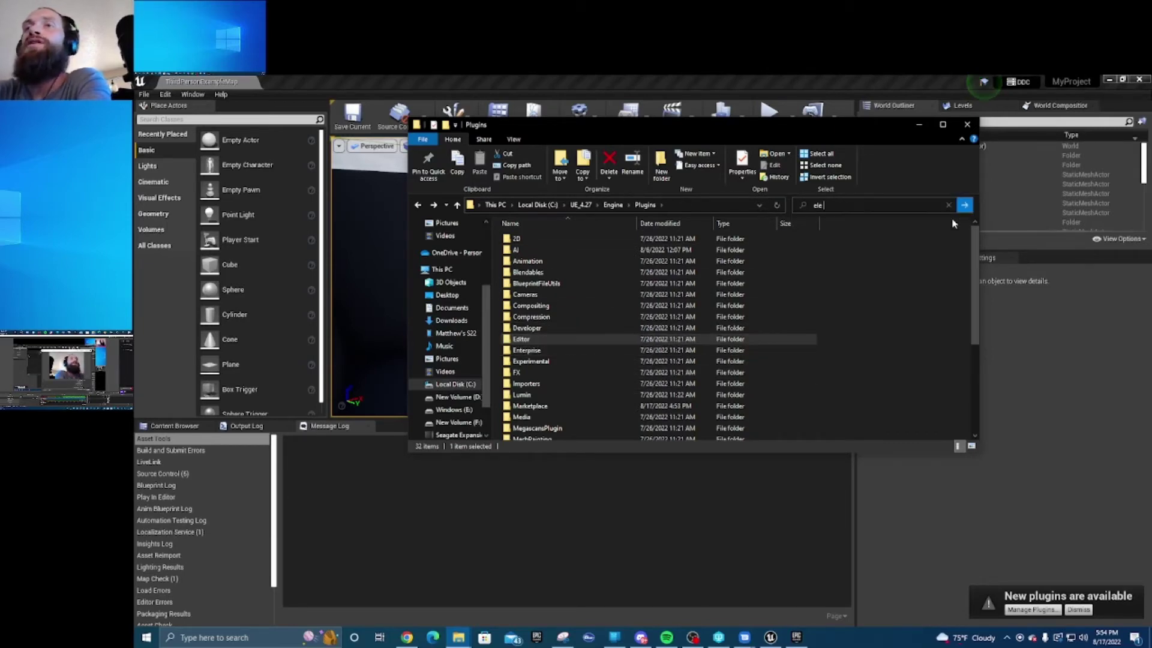
type("ctronic")
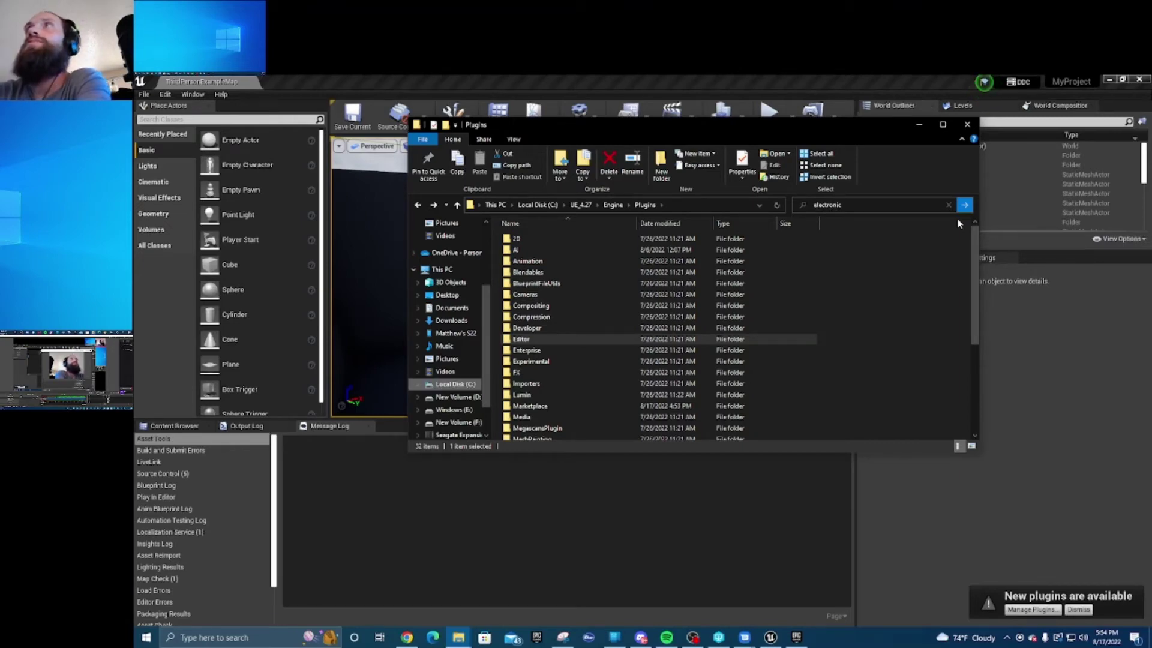
key("Return")
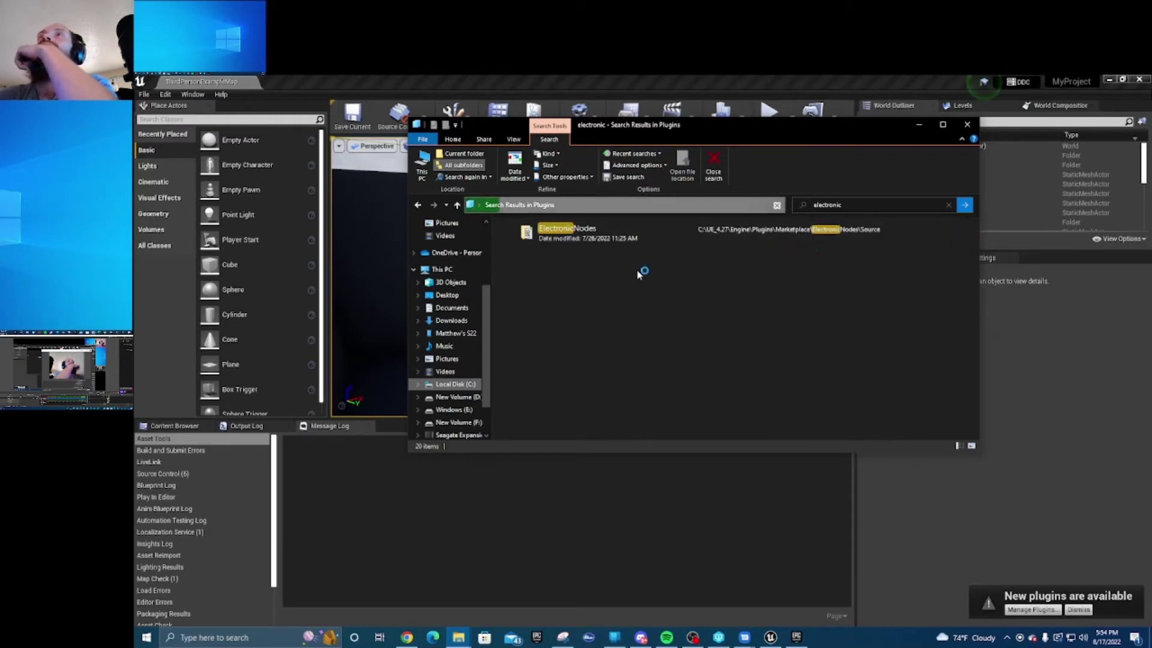
double_click(597, 238)
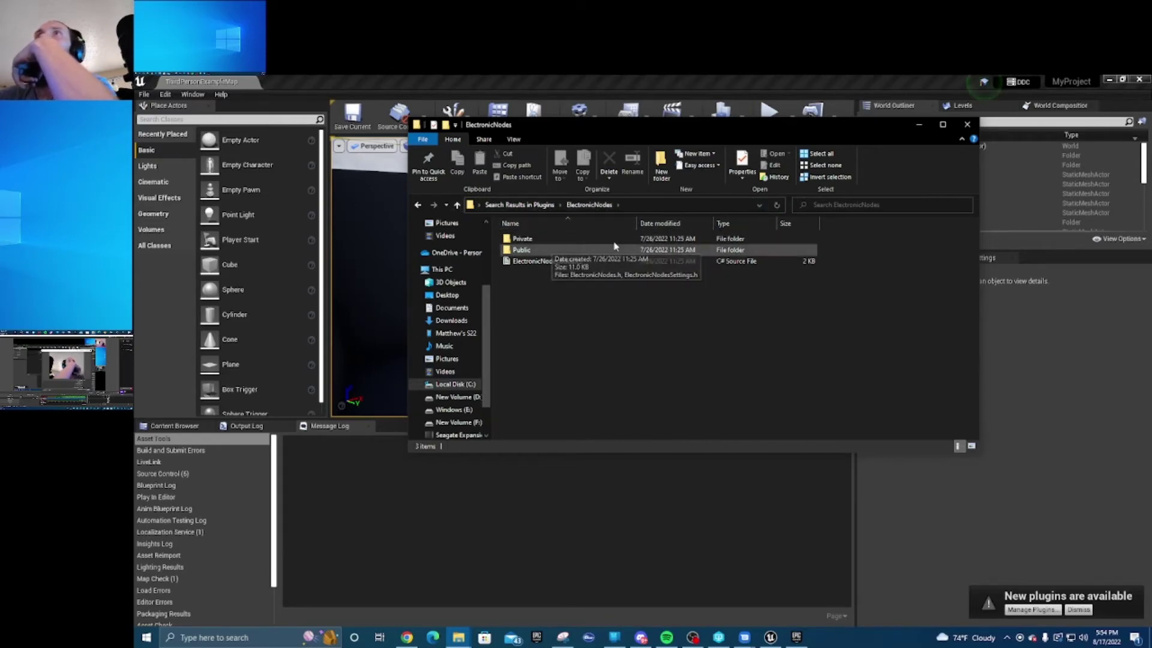
left_click(457, 205)
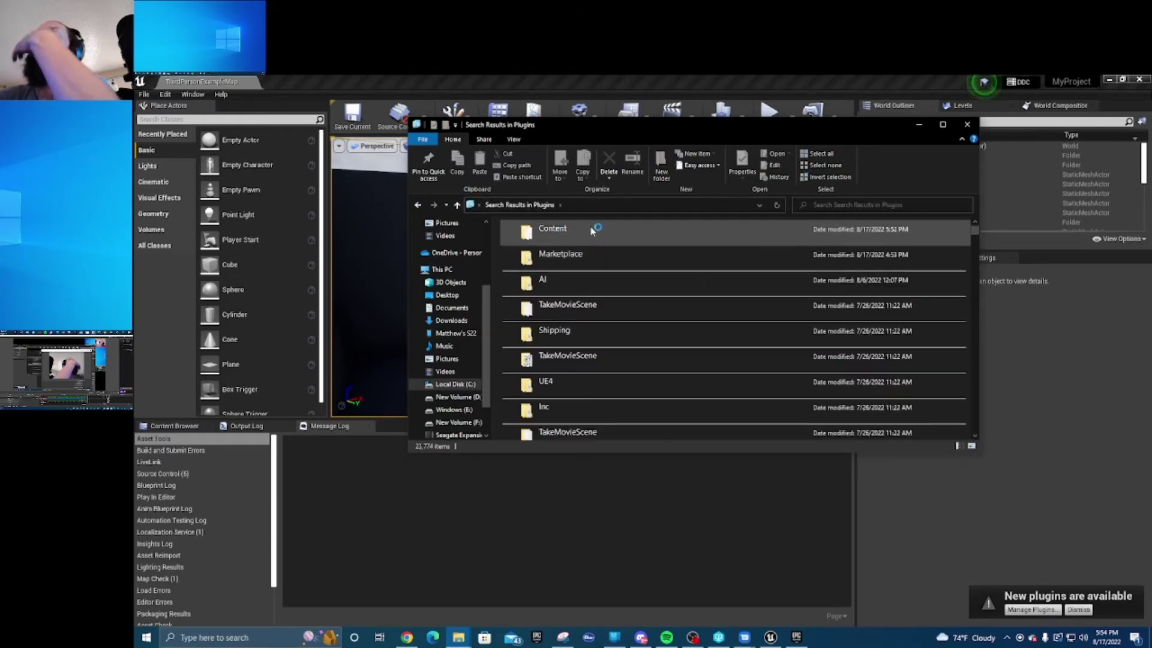
key("alt+Left")
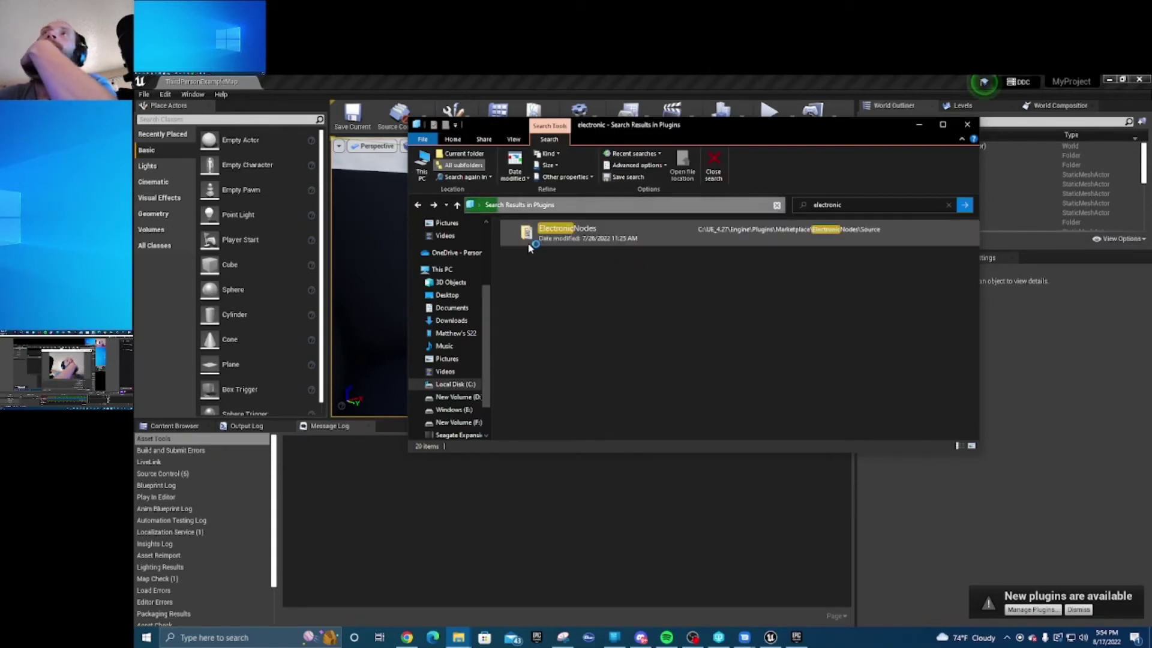
Reopen the ElectronicNodes result, then return to Plugins and open the Marketplace folder.
right_click(594, 234)
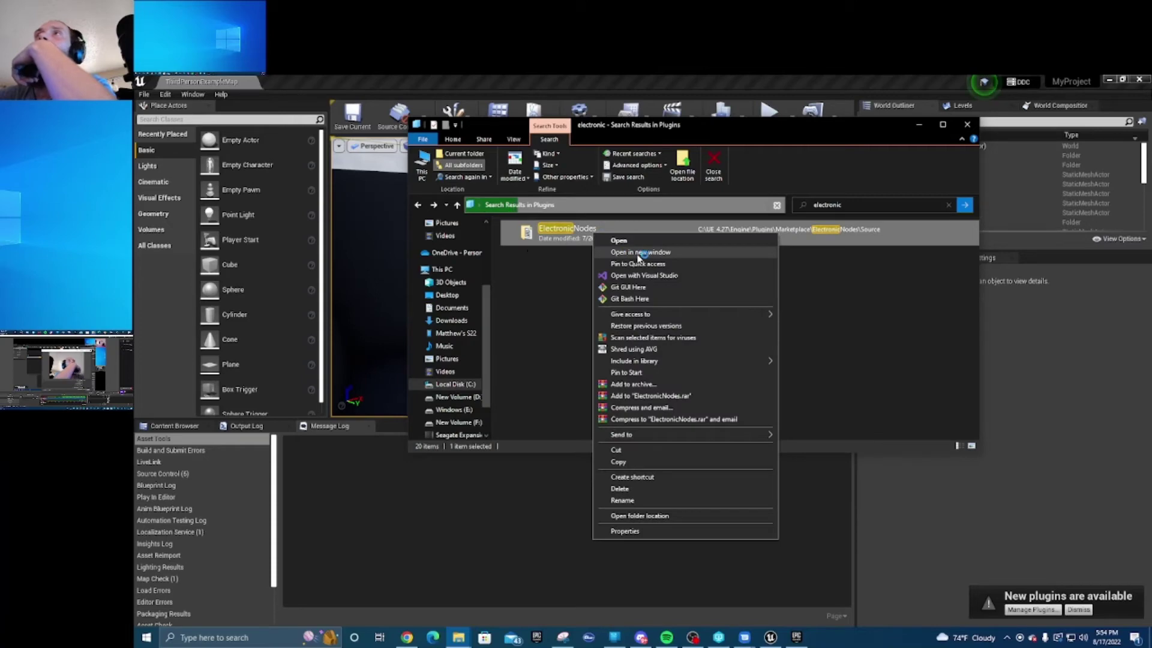
left_click(578, 293)
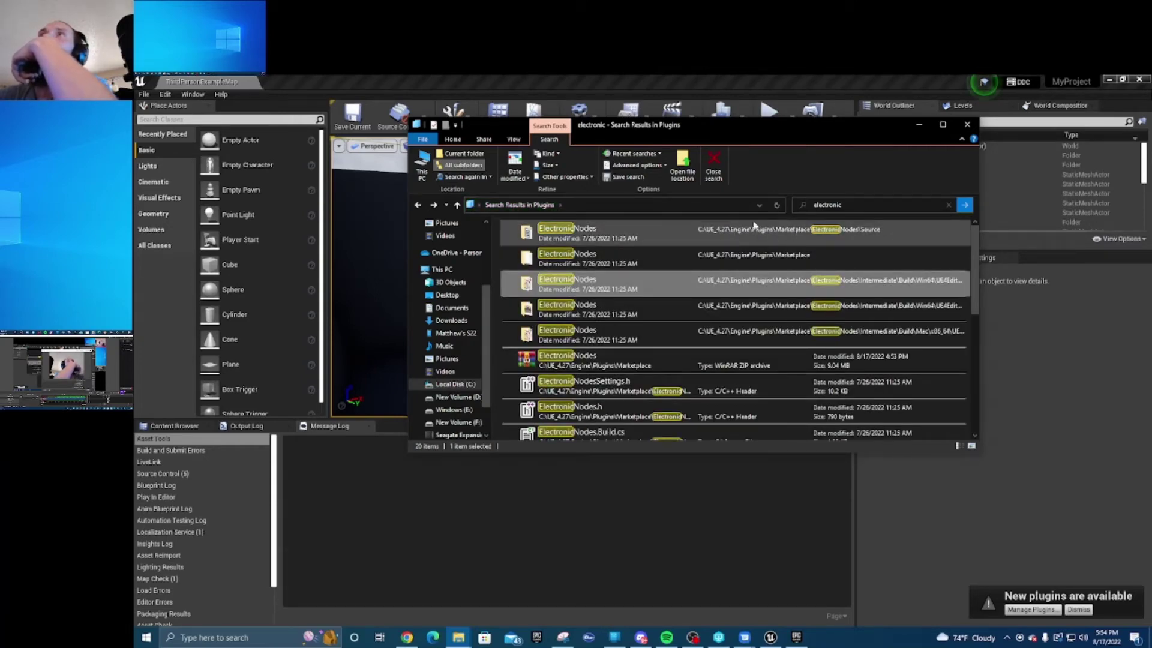
double_click(596, 233)
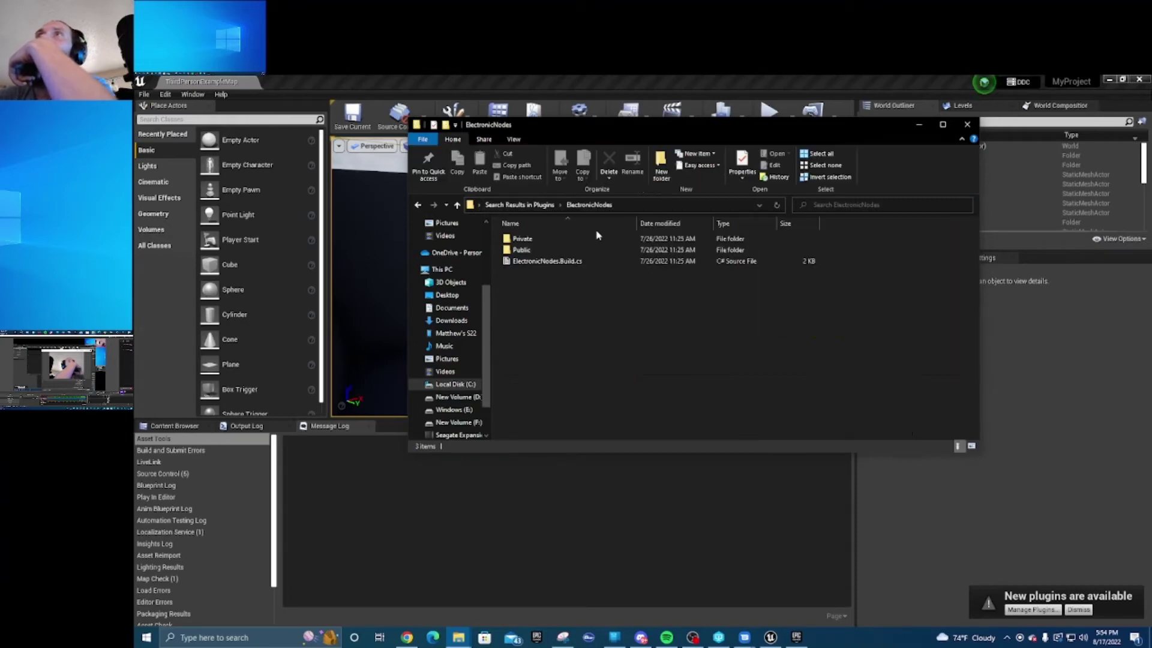
left_click(457, 205)
key("alt+Left")
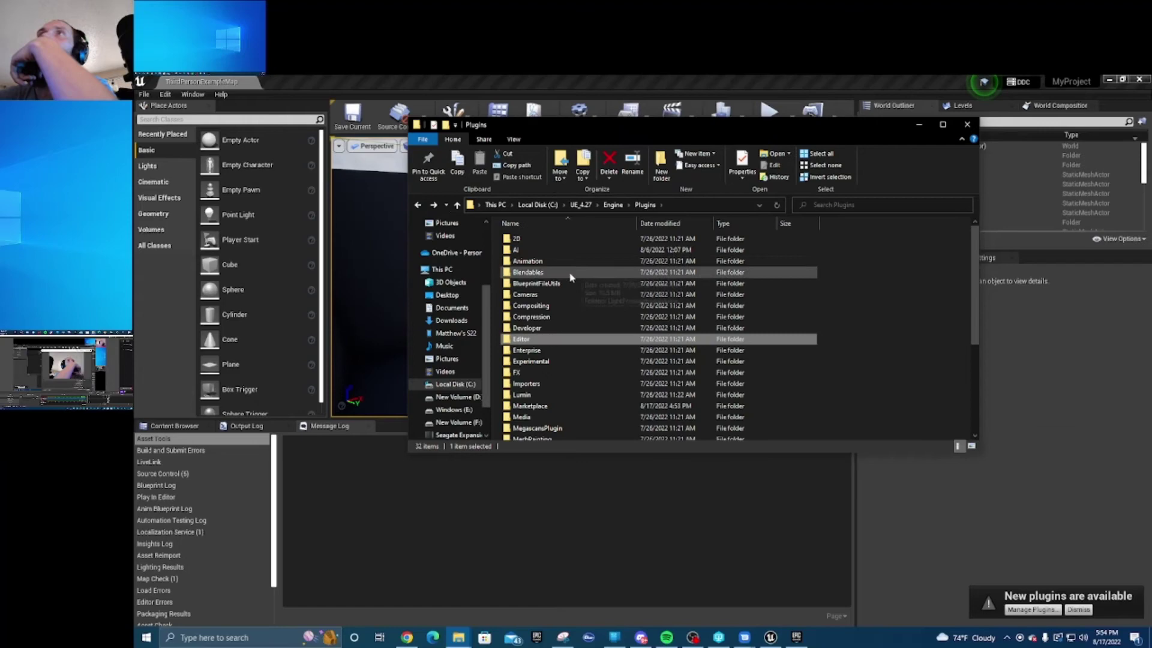
scroll(574, 356, "down", 2)
scroll(570, 352, "down", 1)
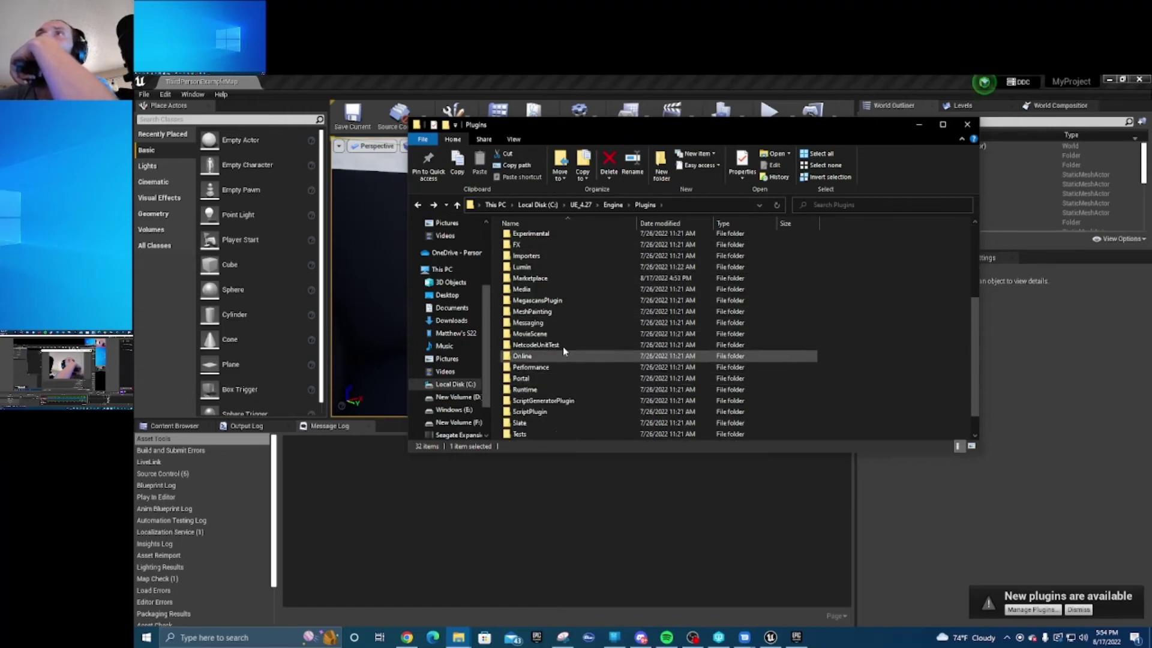
double_click(544, 281)
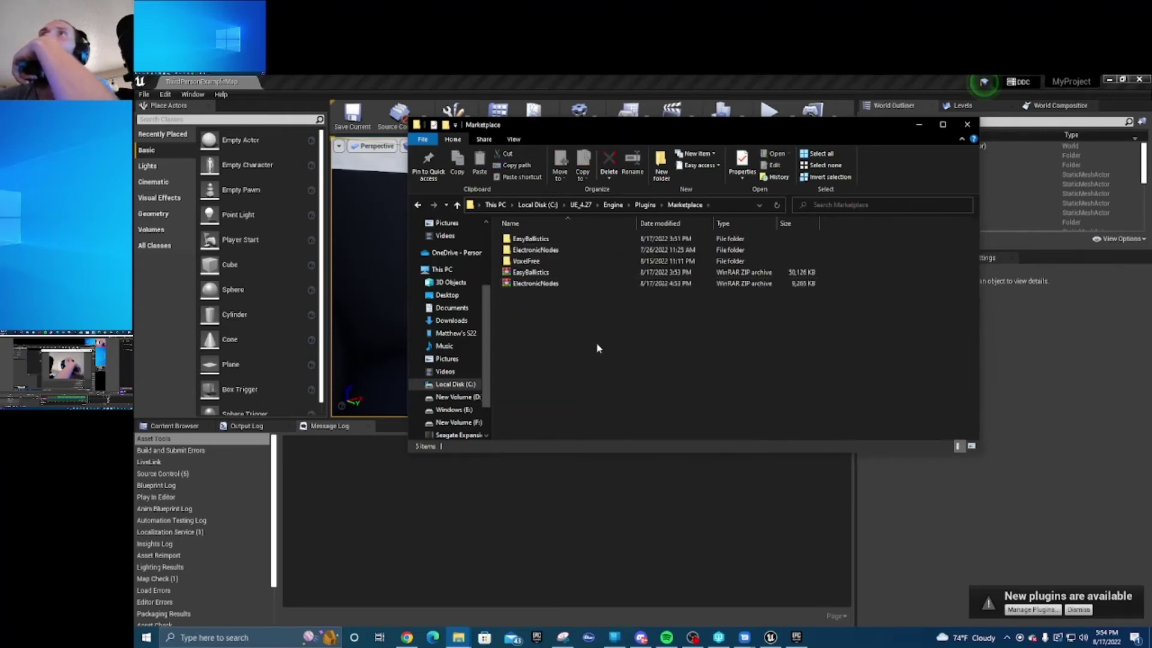
right_click(544, 251)
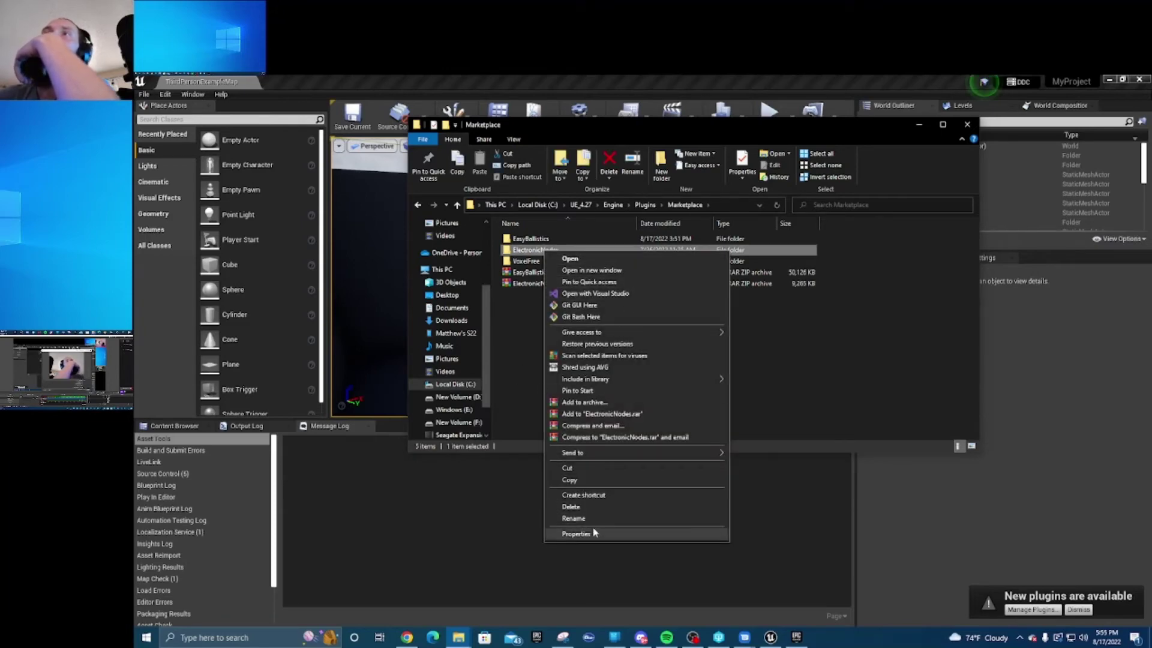
mouse_move(596, 456)
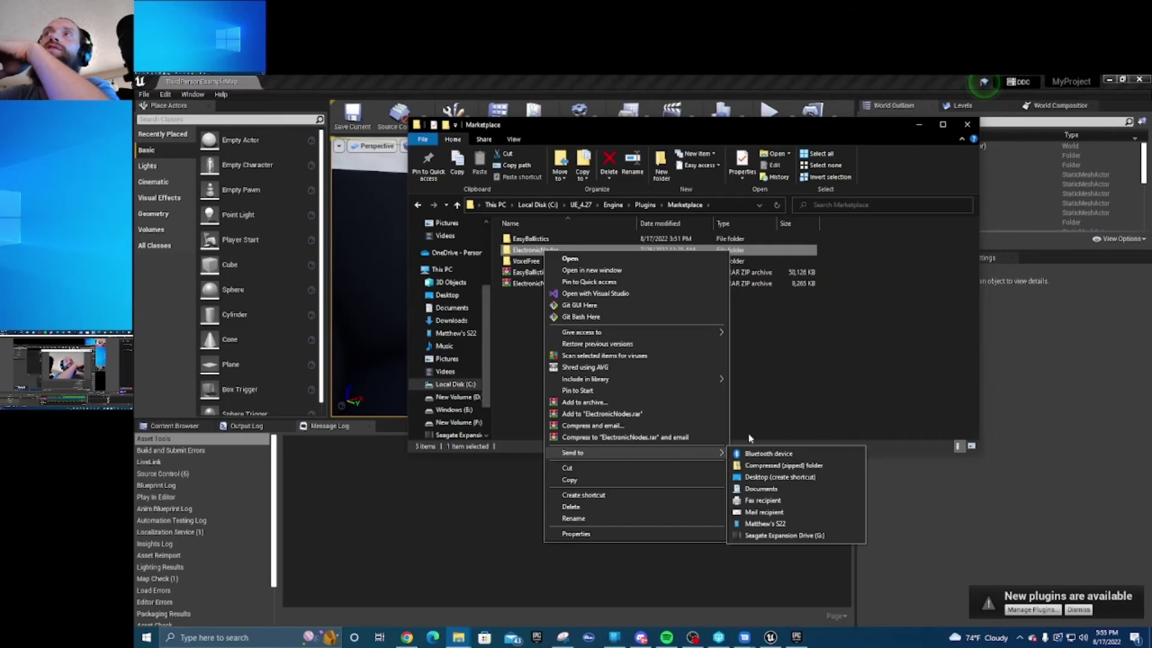
left_click(774, 465)
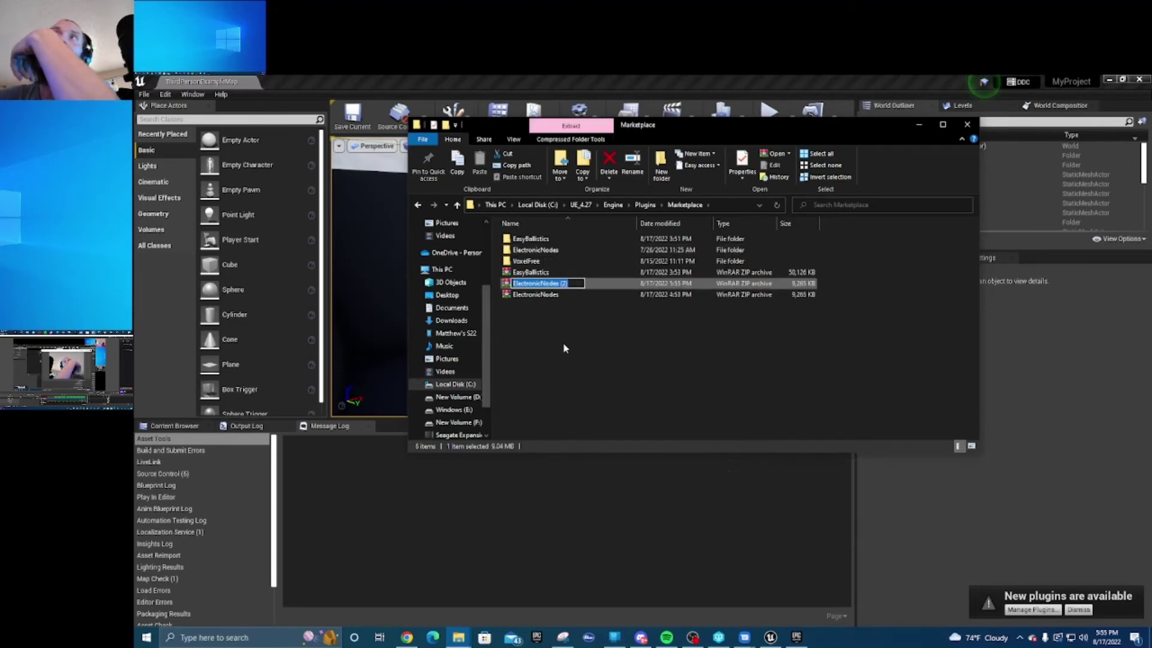
key("Return")
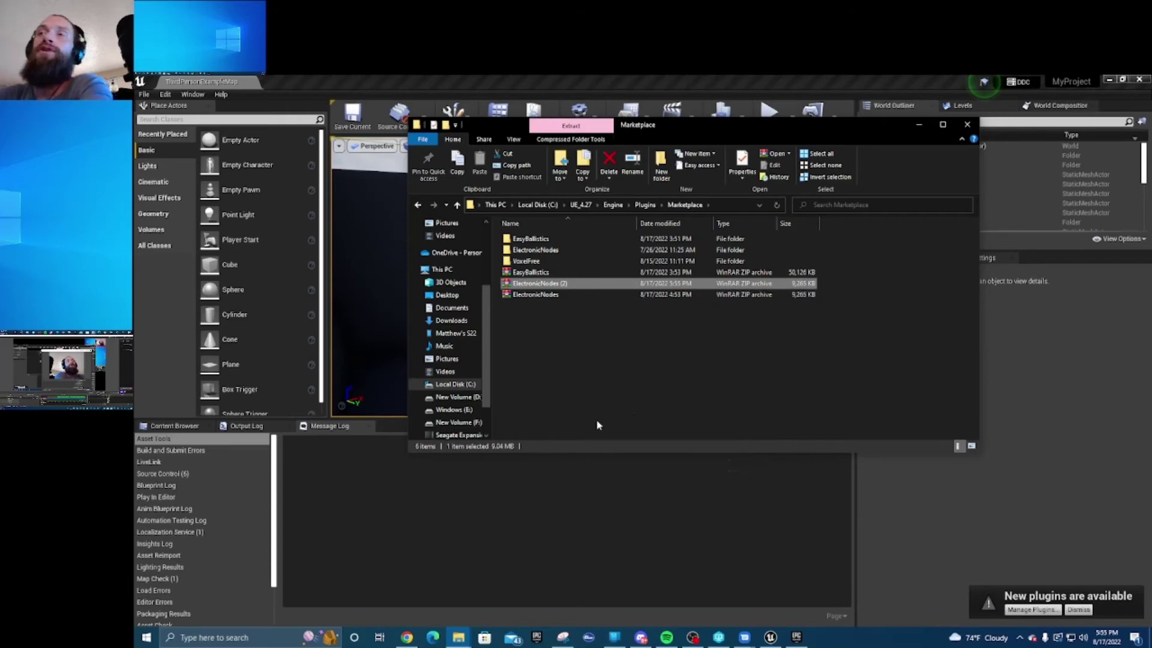
key("Delete")
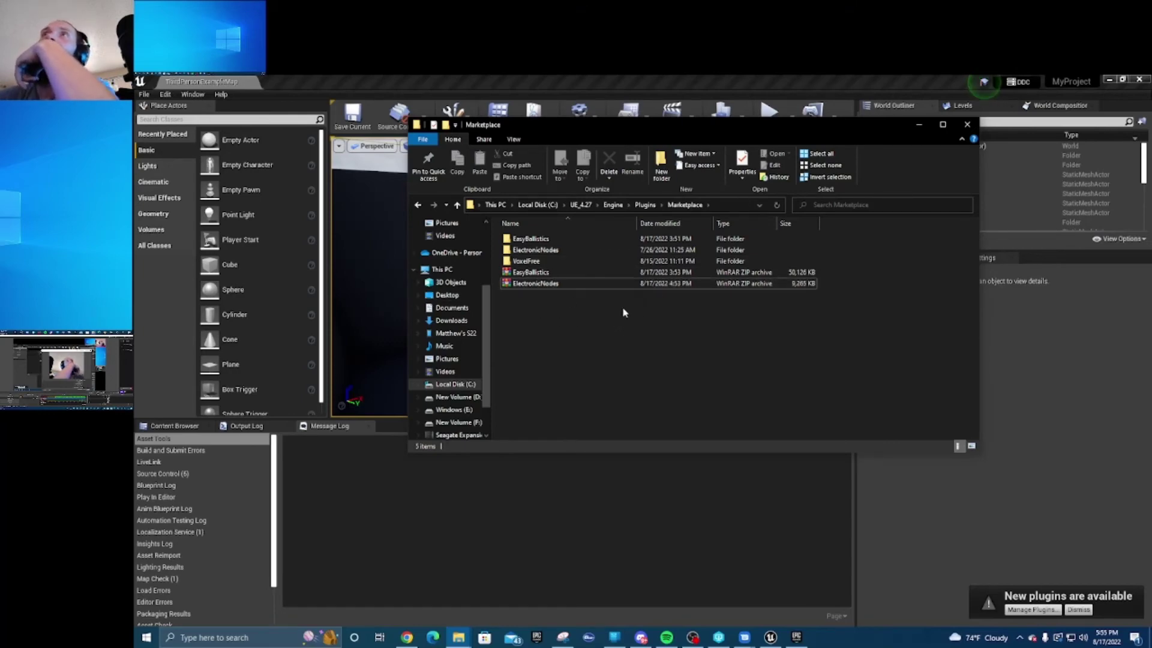
Copy the ElectronicNodes folder from Marketplace, then go up to Local Disk (C:).
right_click(535, 285)
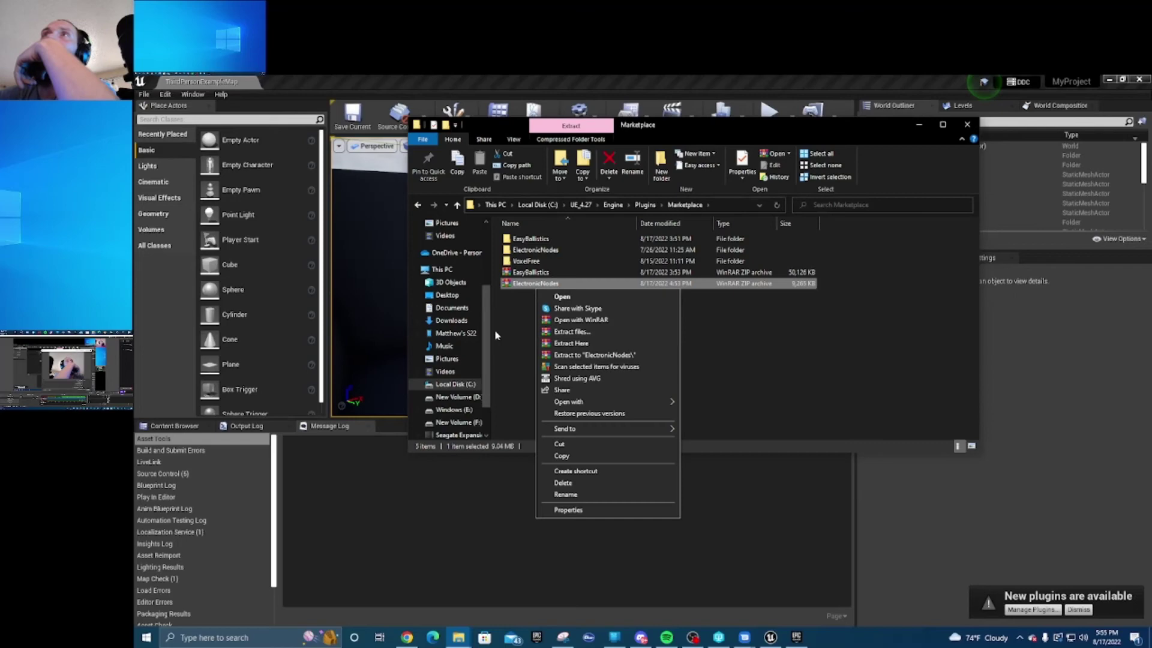
left_click(518, 329)
right_click(525, 251)
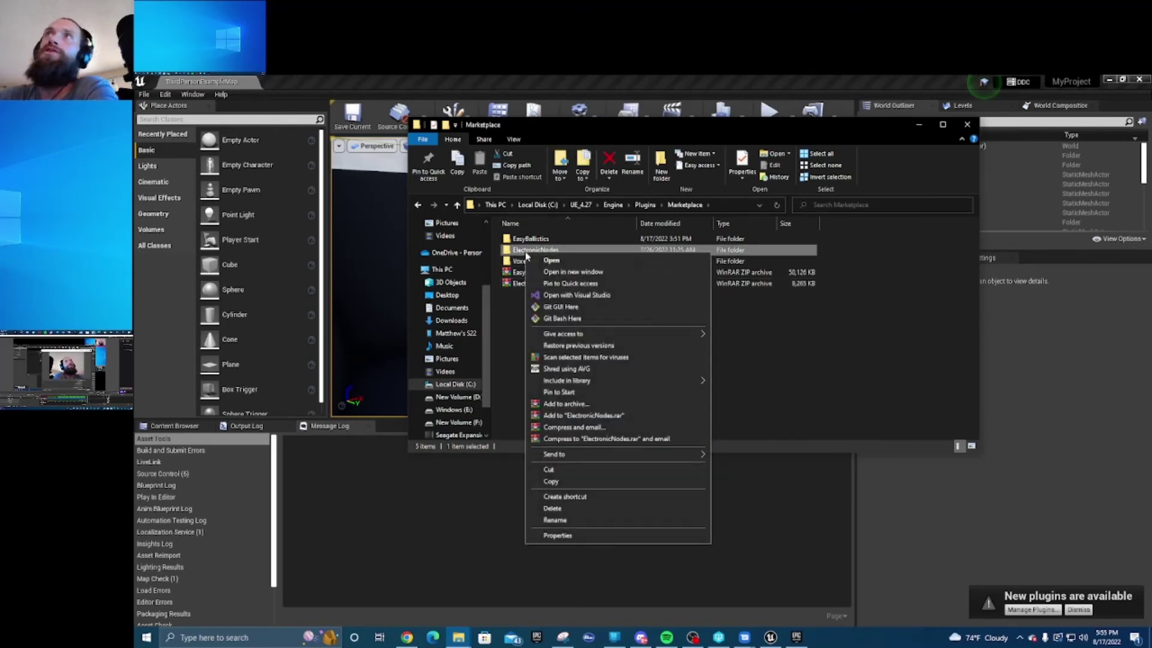
left_click(508, 298)
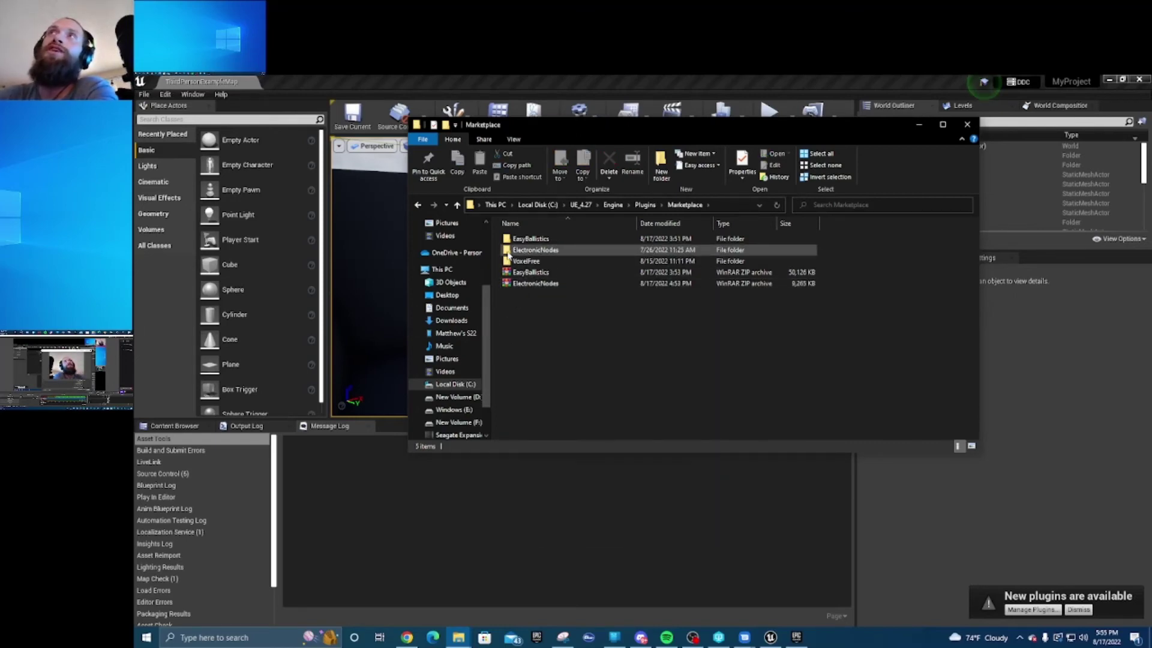
right_click(531, 252)
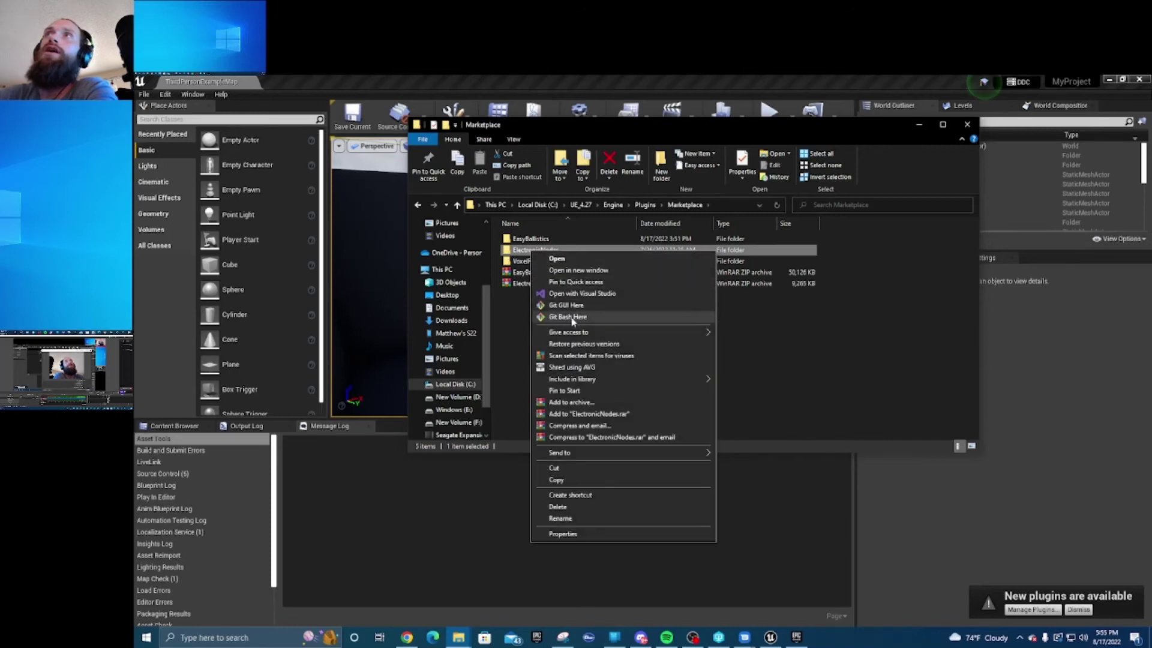
left_click(572, 482)
left_click(589, 378)
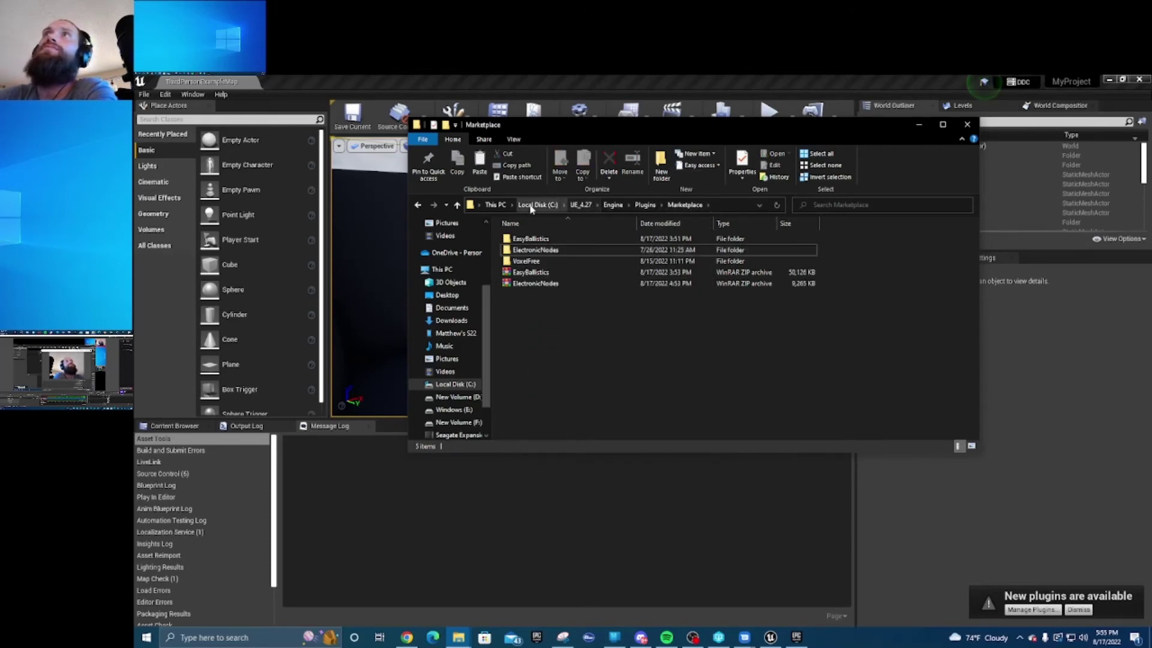
left_click(542, 209)
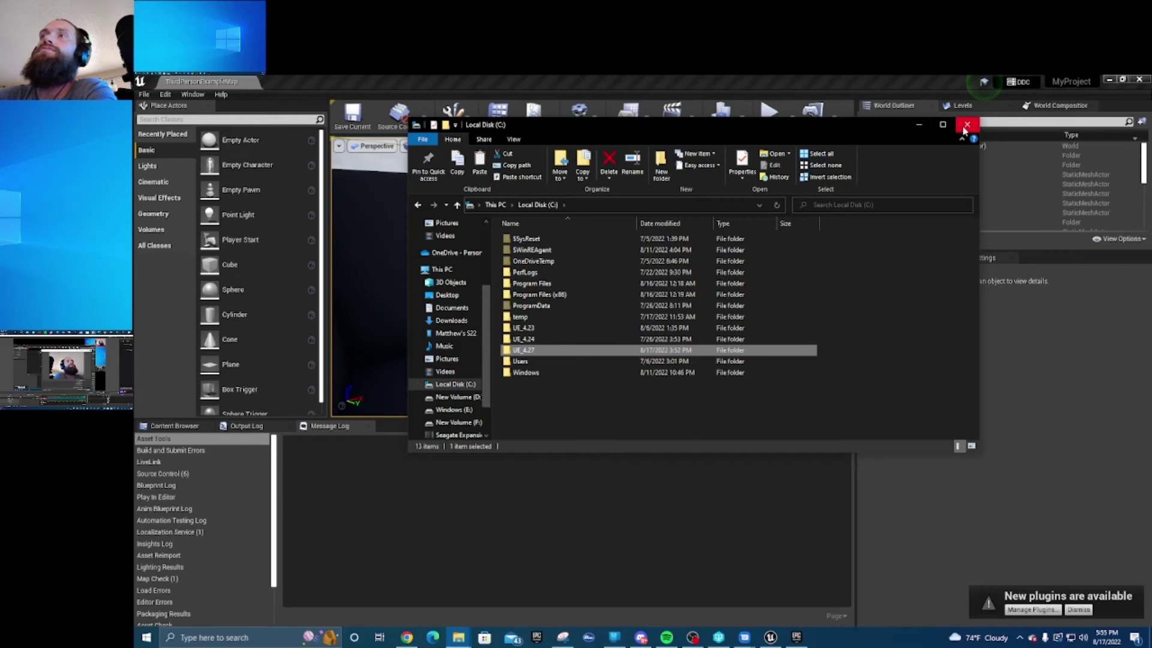
Open MyProject's folder in File Explorer via Show in Folder in the launcher Library.
left_click(796, 637)
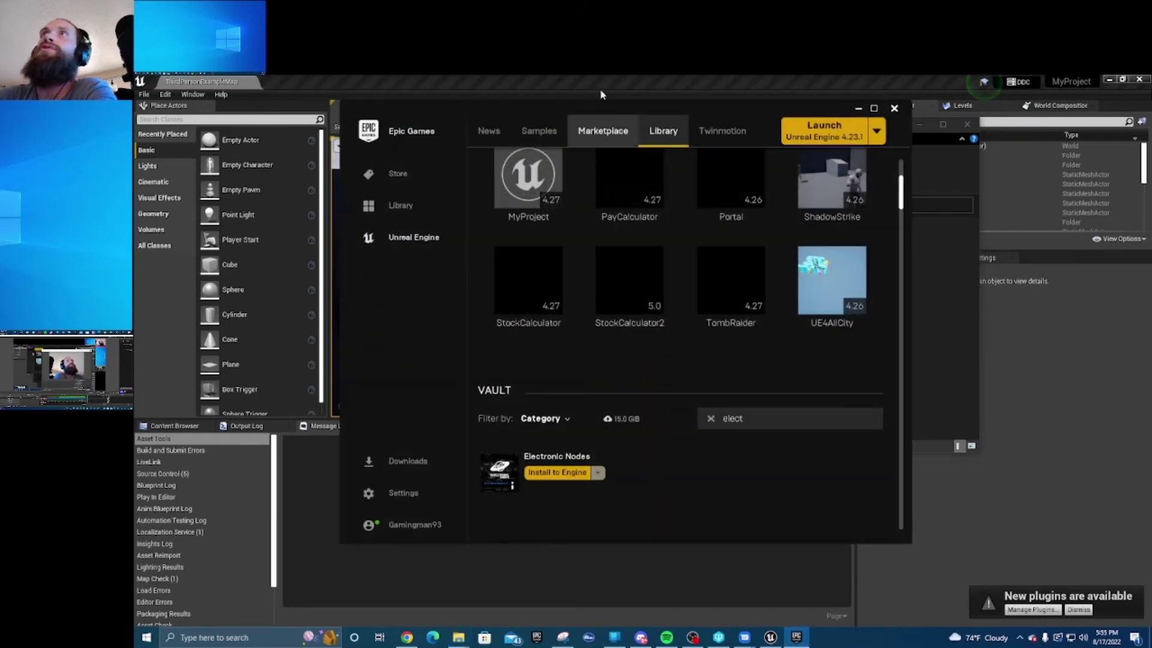
scroll(702, 362, "up", 3)
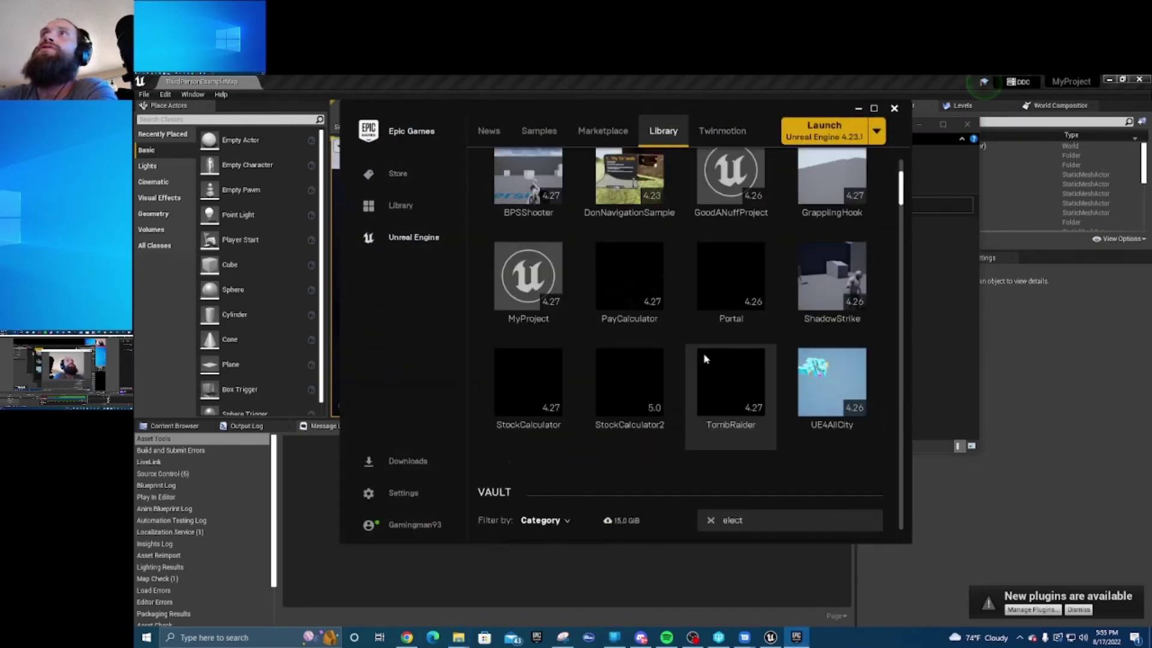
scroll(678, 384, "down", 1)
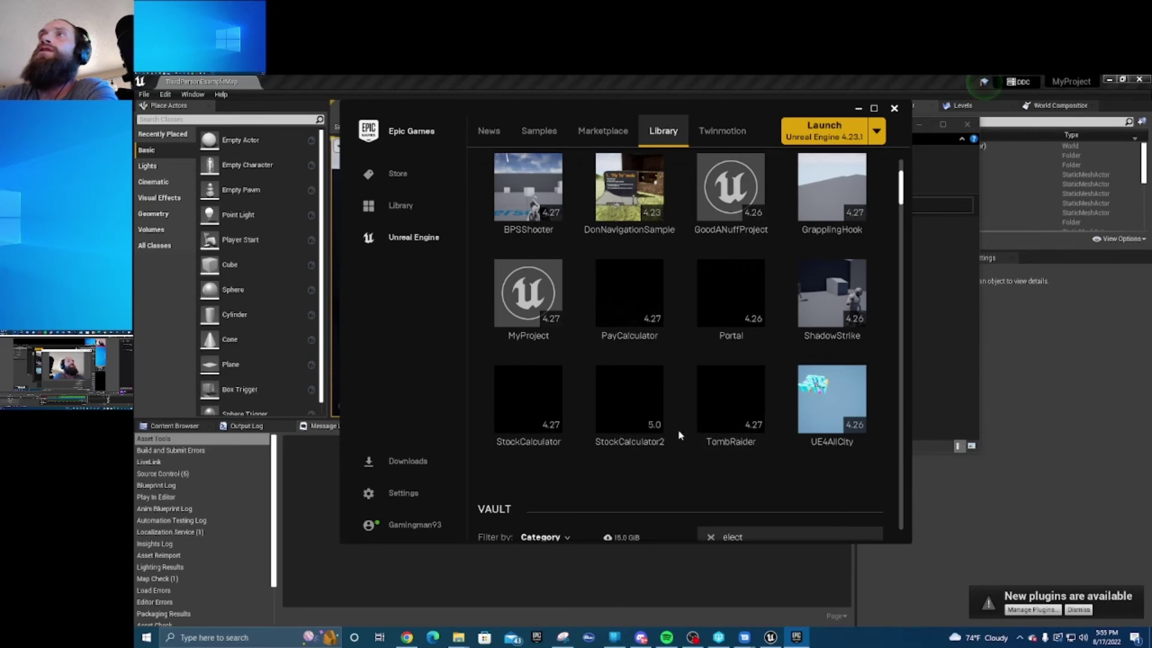
scroll(600, 431, "up", 2)
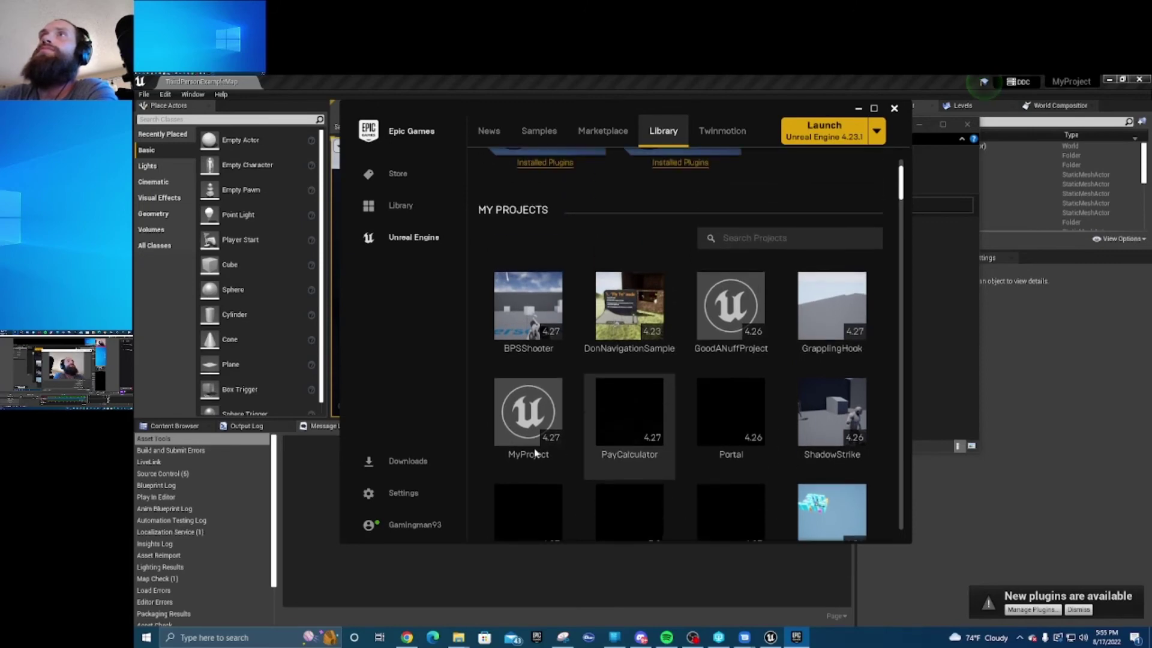
right_click(531, 430)
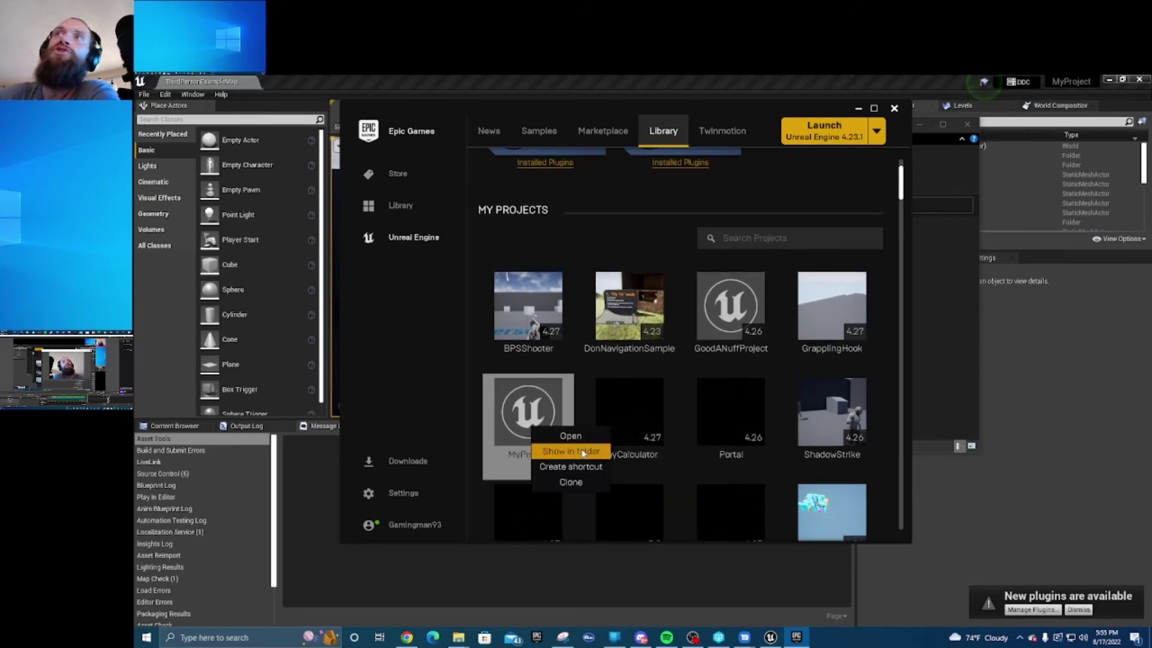
left_click(580, 449)
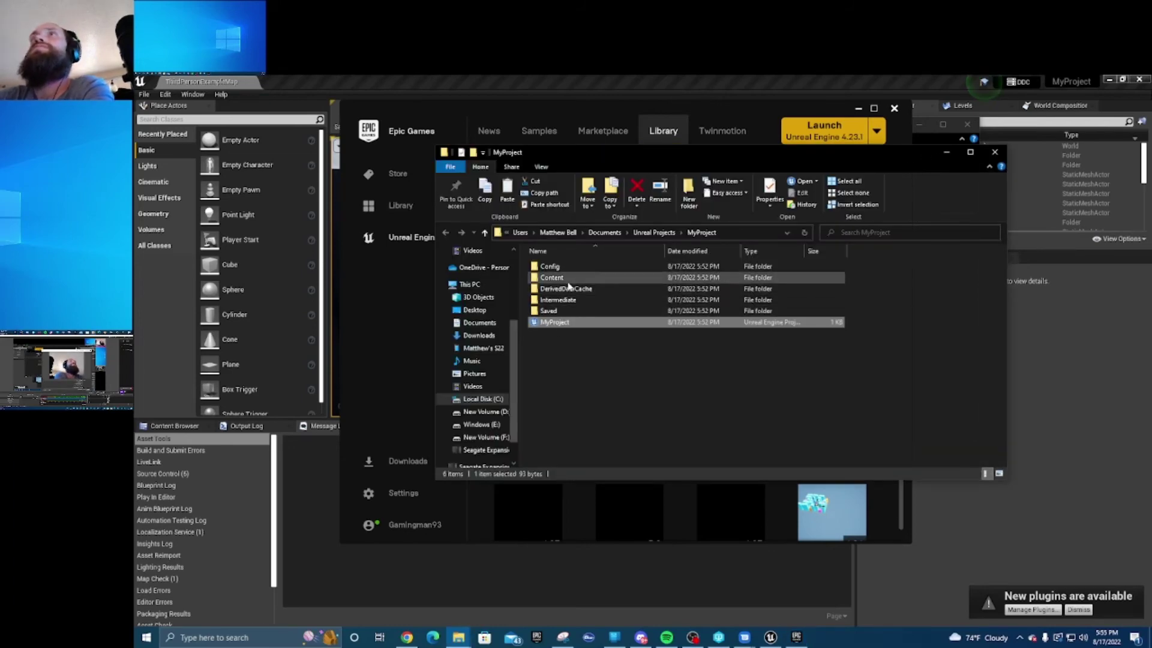
Create a new folder named Plugins inside MyProject.
left_click(594, 370)
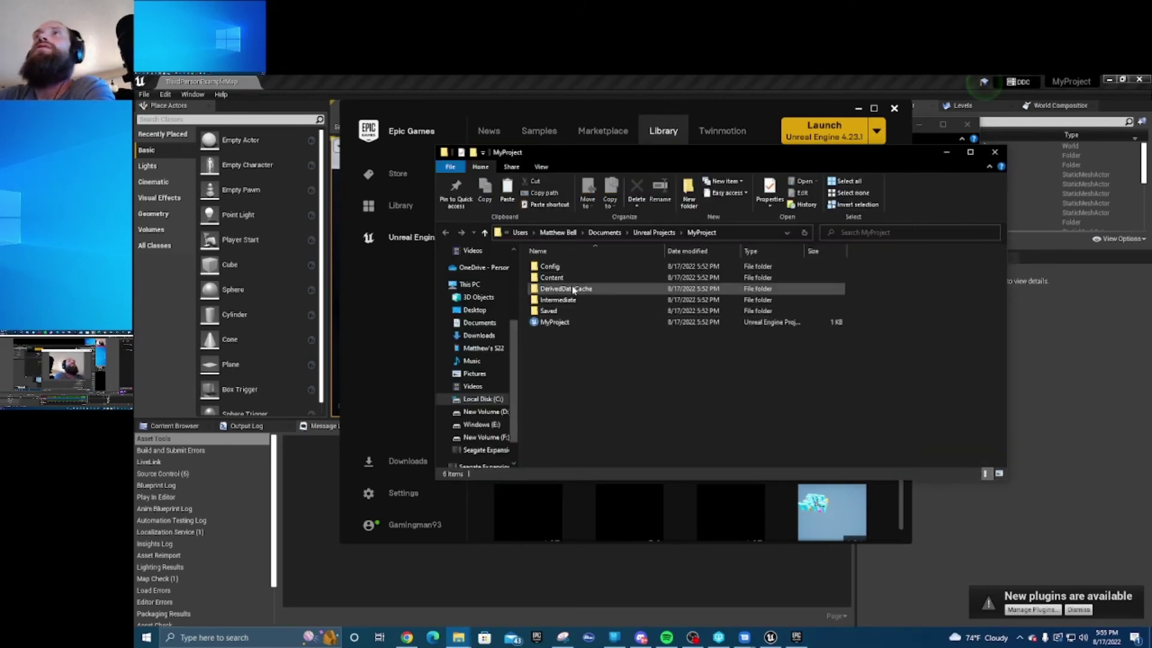
right_click(542, 351)
mouse_move(594, 513)
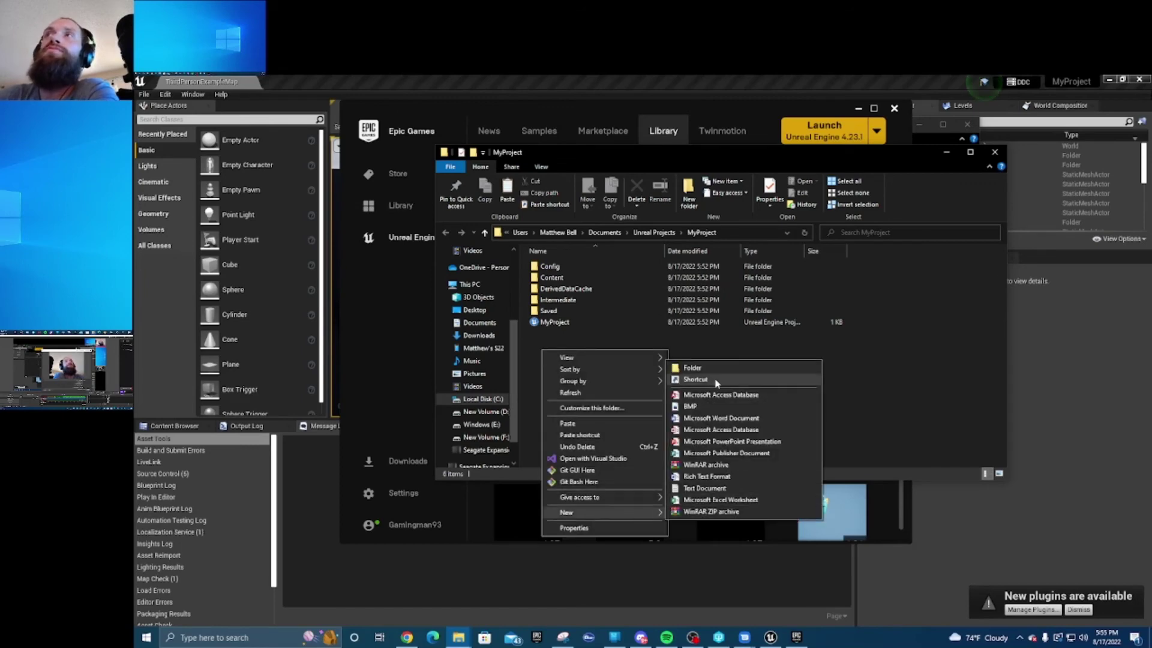
left_click(694, 367)
type("Plugins")
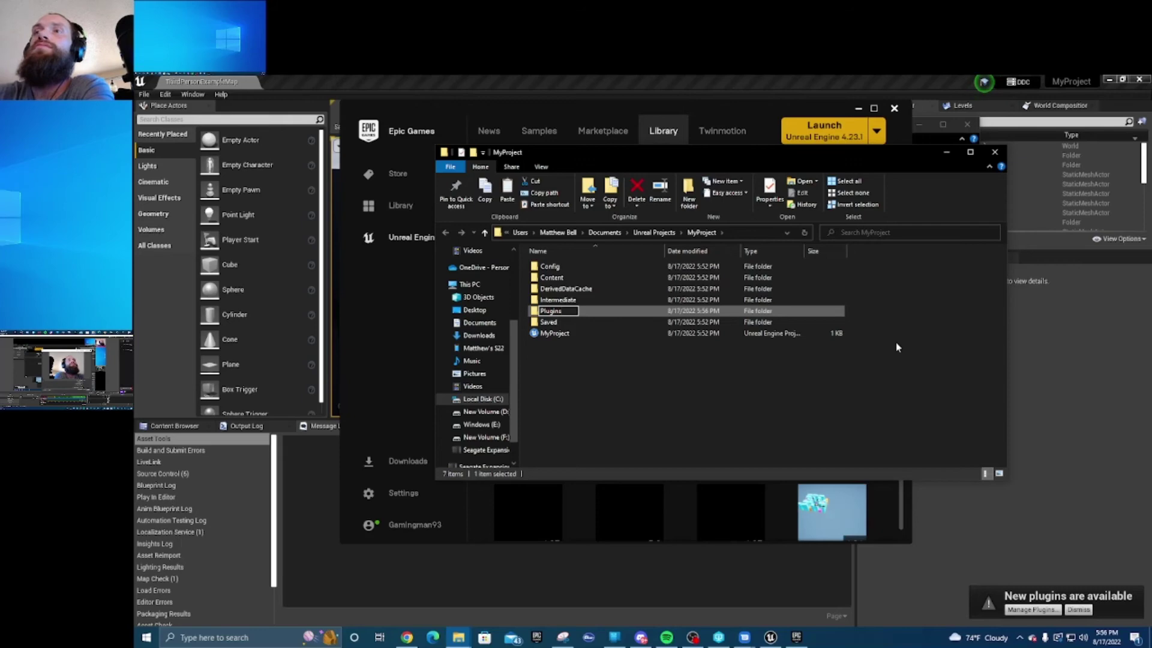
key("Return")
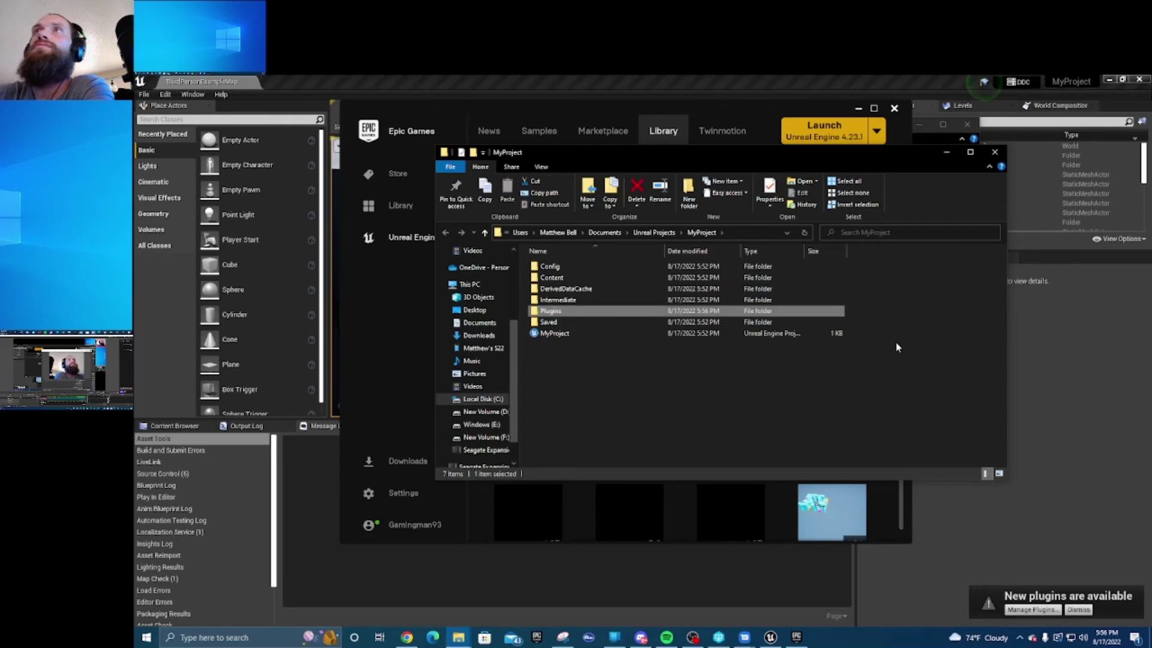
Paste the ElectronicNodes folder into Plugins and close the running Unreal Editor.
double_click(574, 313)
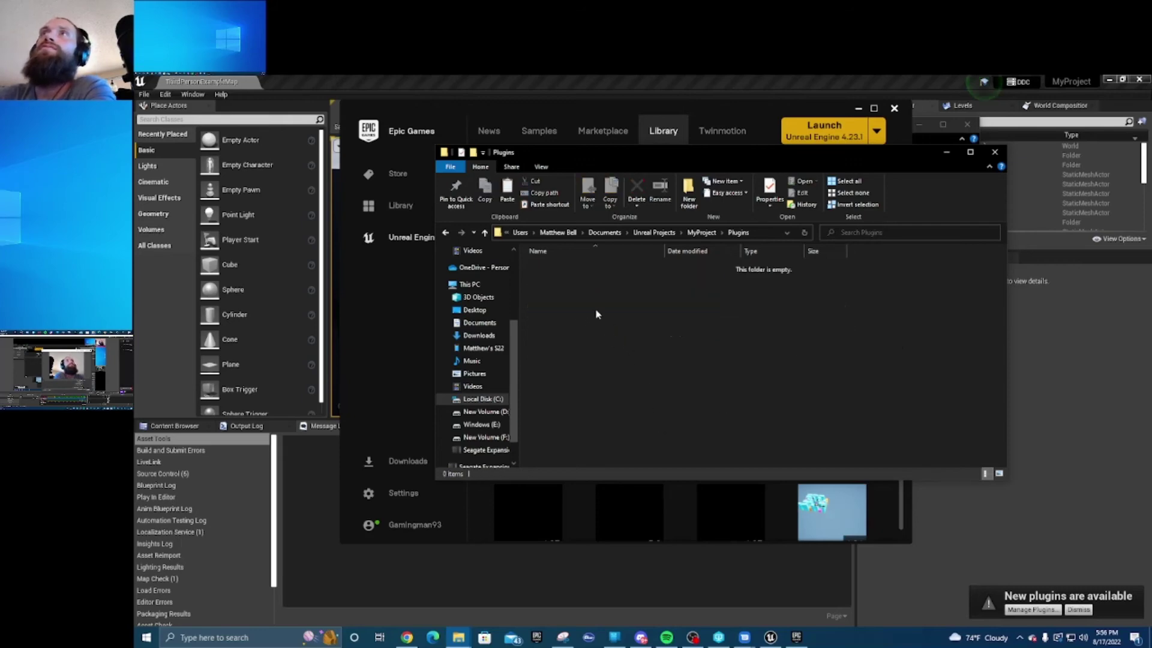
key("ctrl+v")
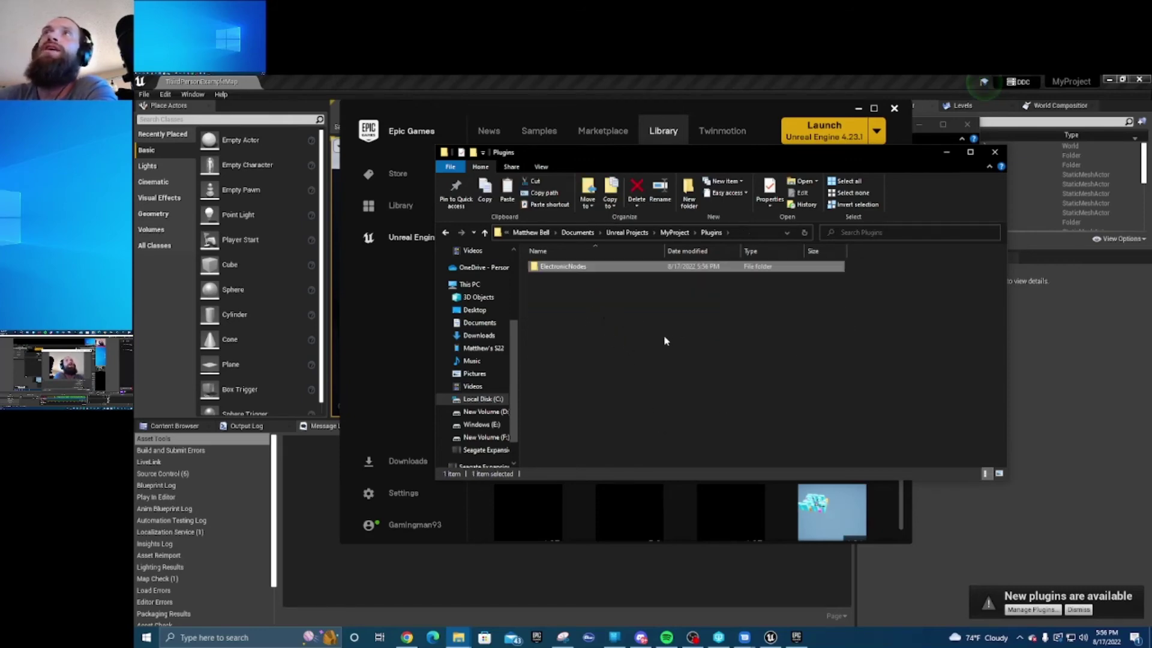
left_click(680, 281)
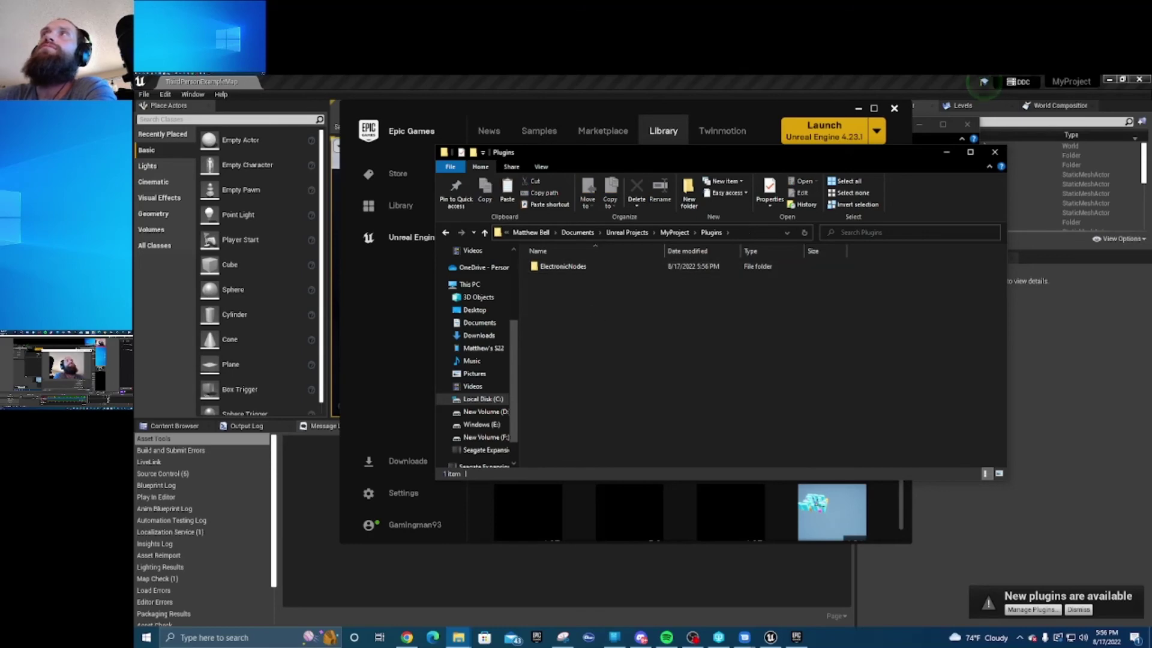
left_click(1139, 78)
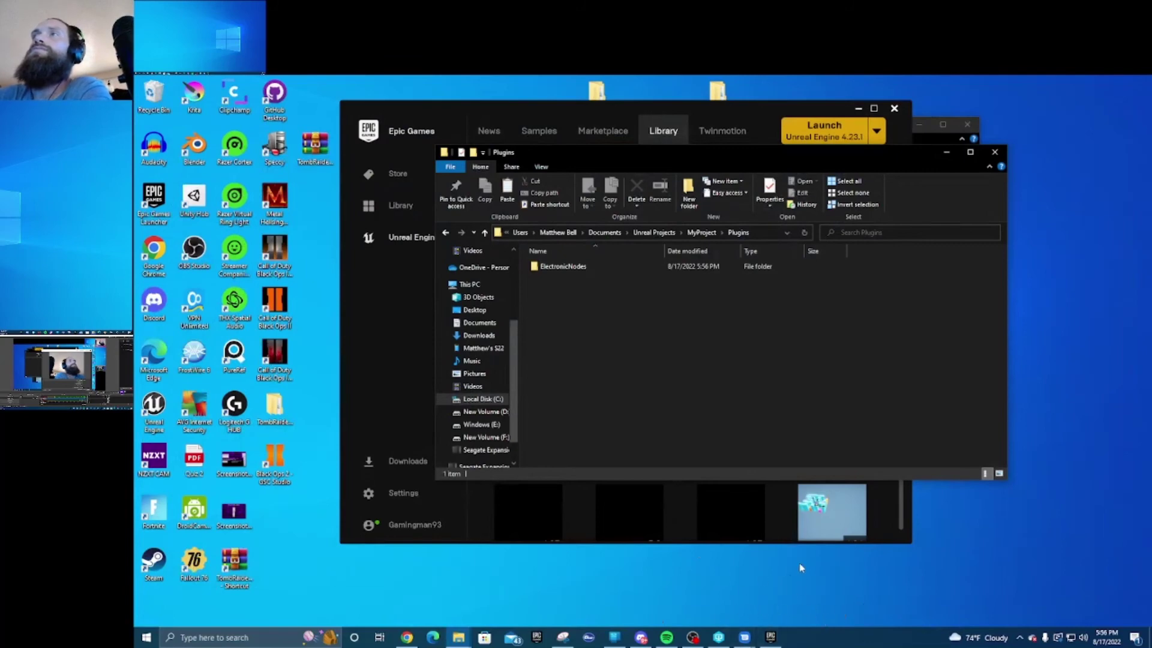
Launch MyProject from the Epic Games Launcher Library and close the Electronic Nodes v3.5 welcome window.
left_click(946, 152)
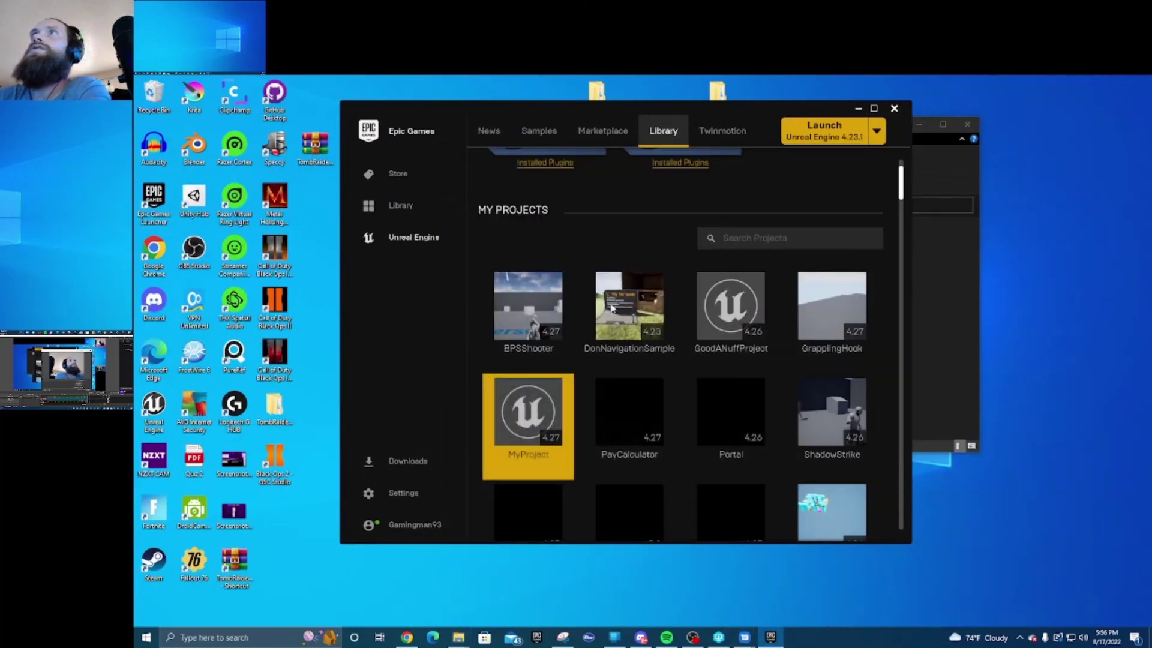
double_click(524, 431)
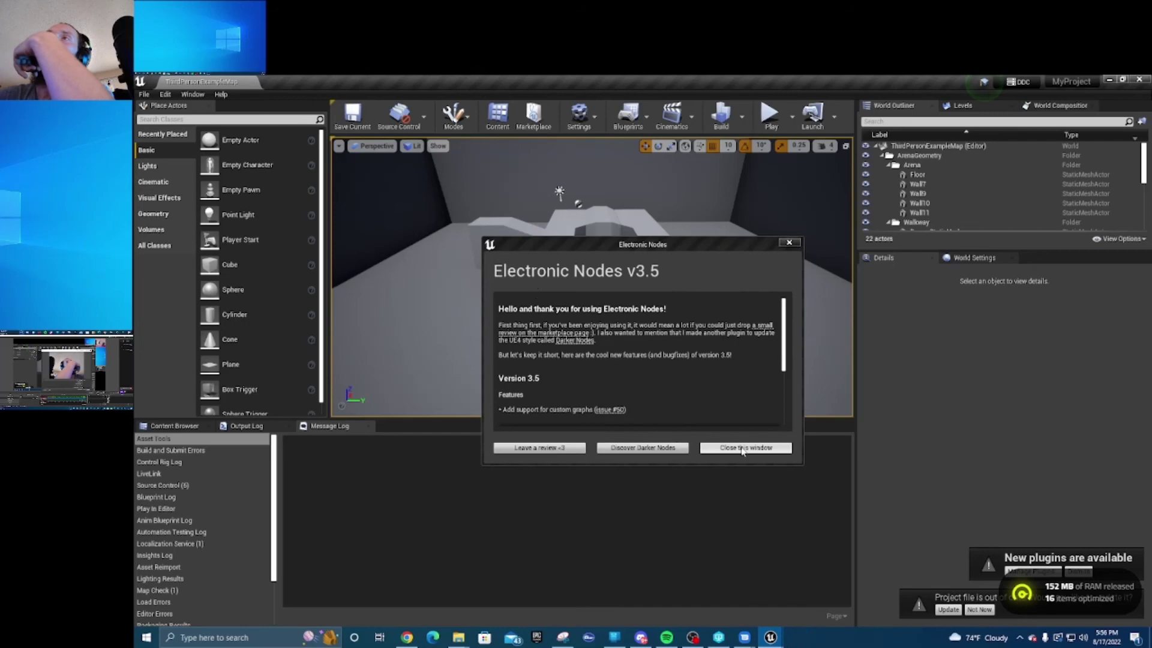
left_click(743, 449)
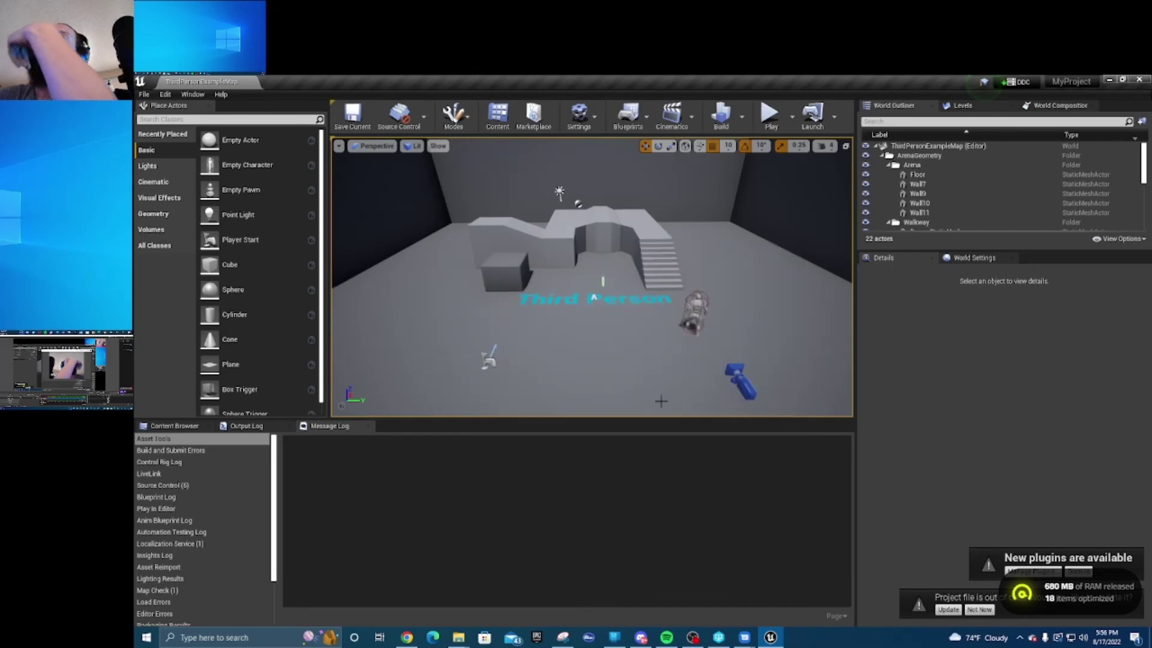
left_click(165, 94)
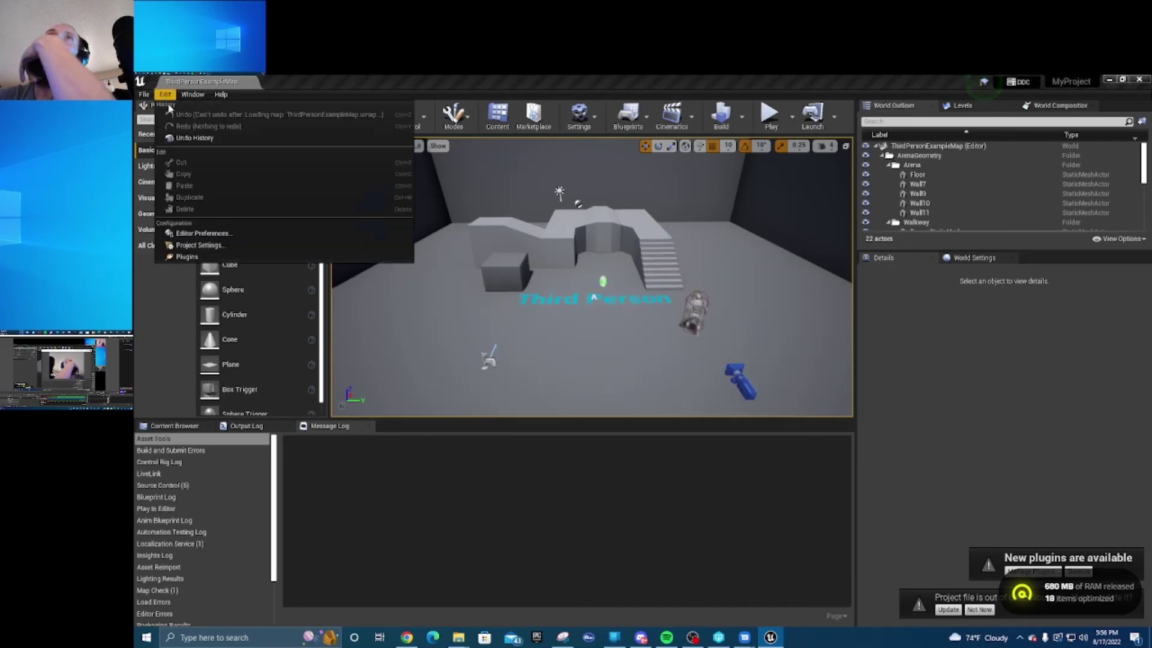
left_click(200, 257)
left_click(382, 192)
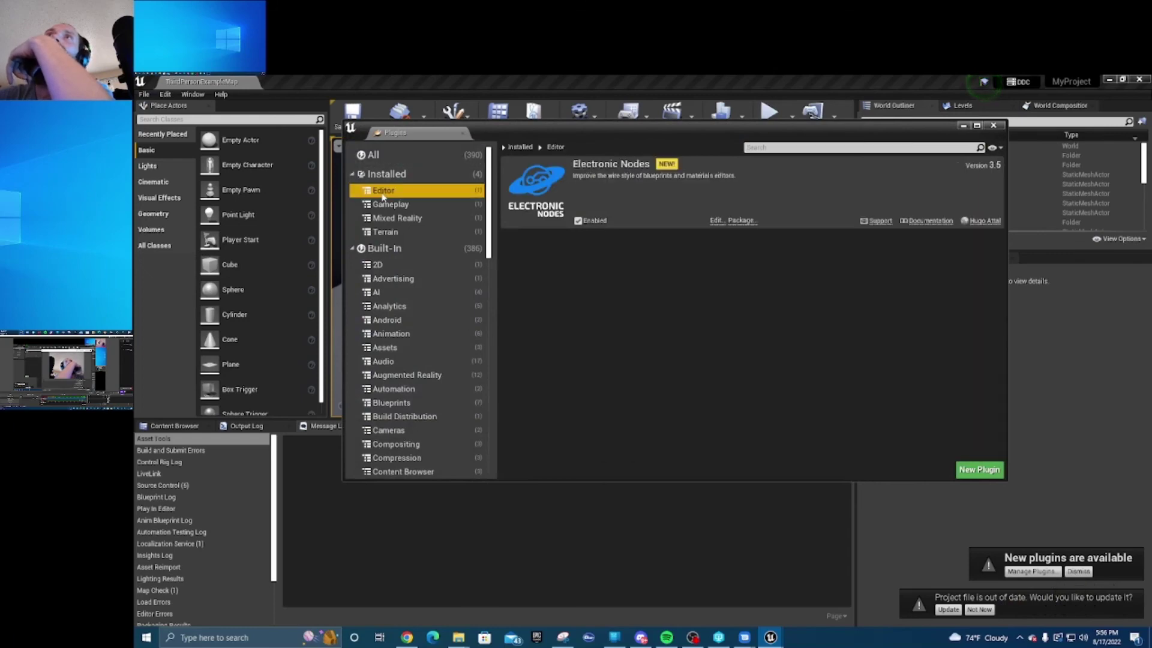
left_click(993, 124)
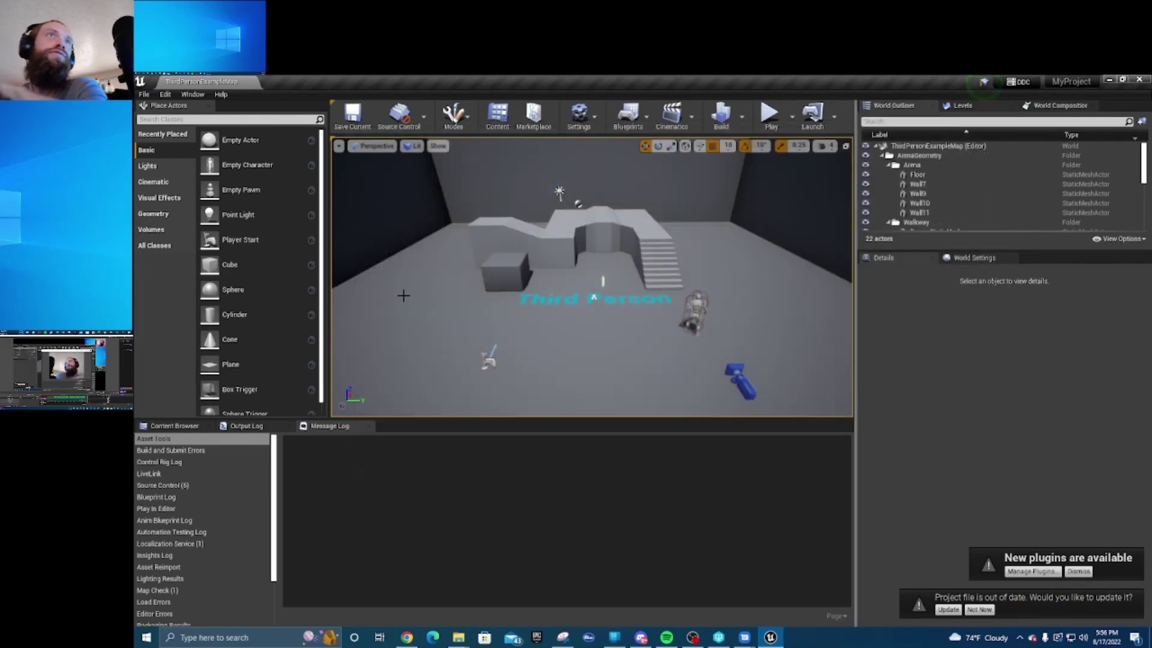